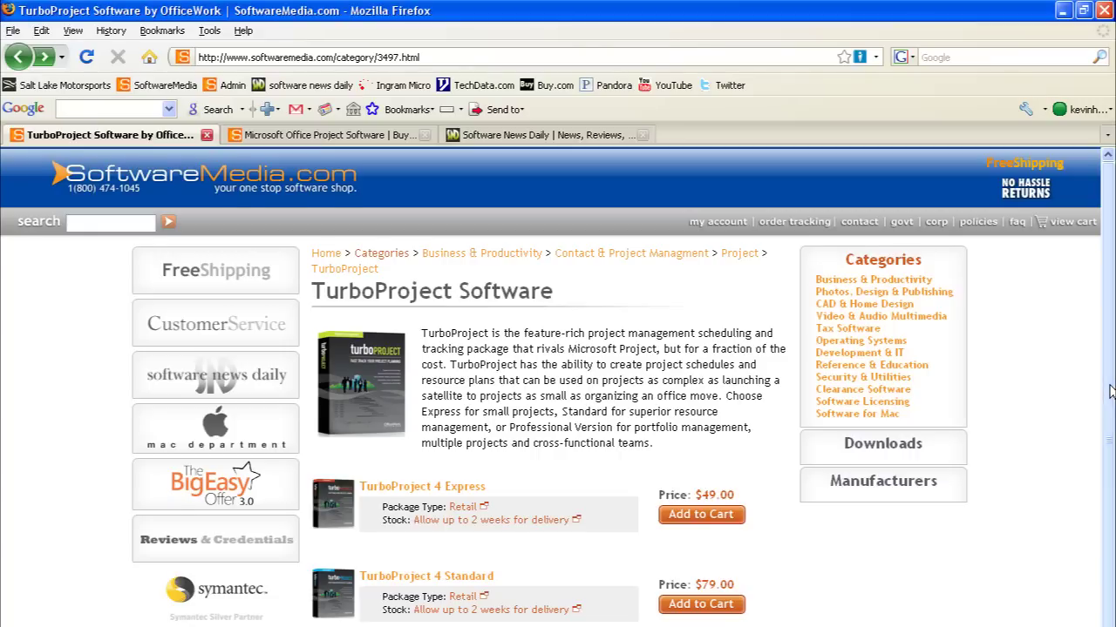
# Browse the TurboProject and Microsoft Office Project product pages
pyautogui.scroll(-2, 1109, 416)
pyautogui.moveTo(1109, 417); pyautogui.dragTo(1110, 472)
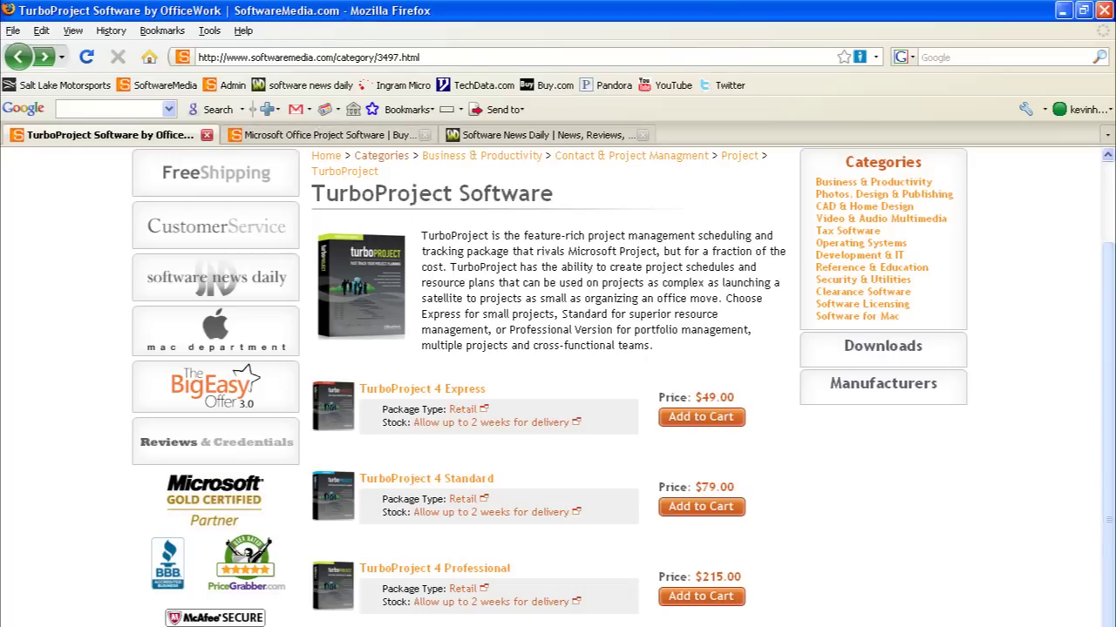
pyautogui.moveTo(1110, 533); pyautogui.dragTo(1098, 399)
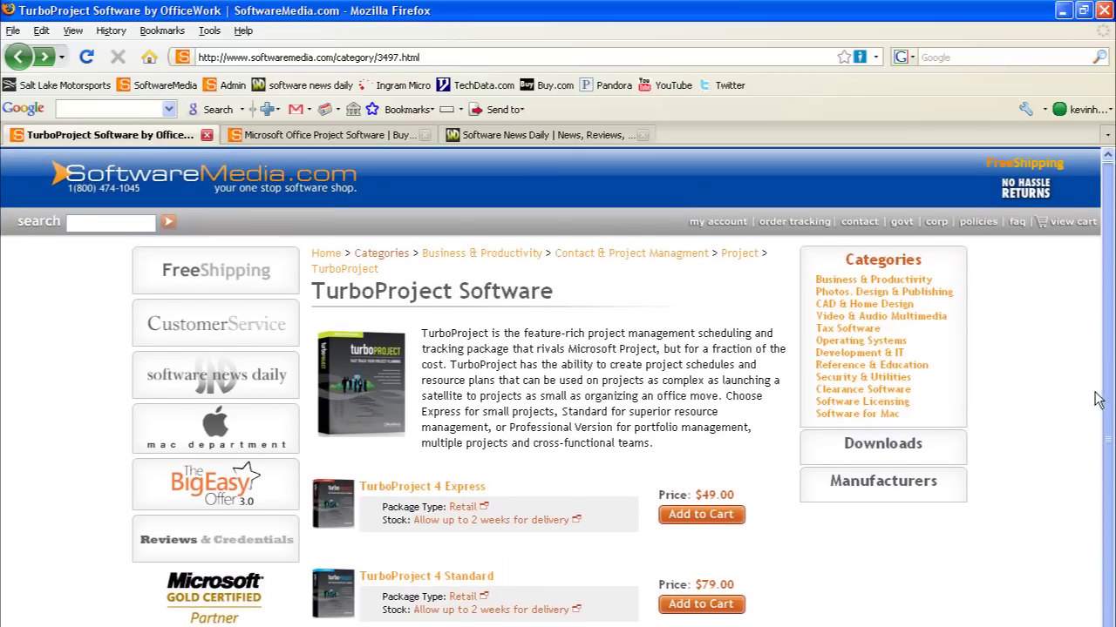
pyautogui.hotkey('ctrl', 'Tab')
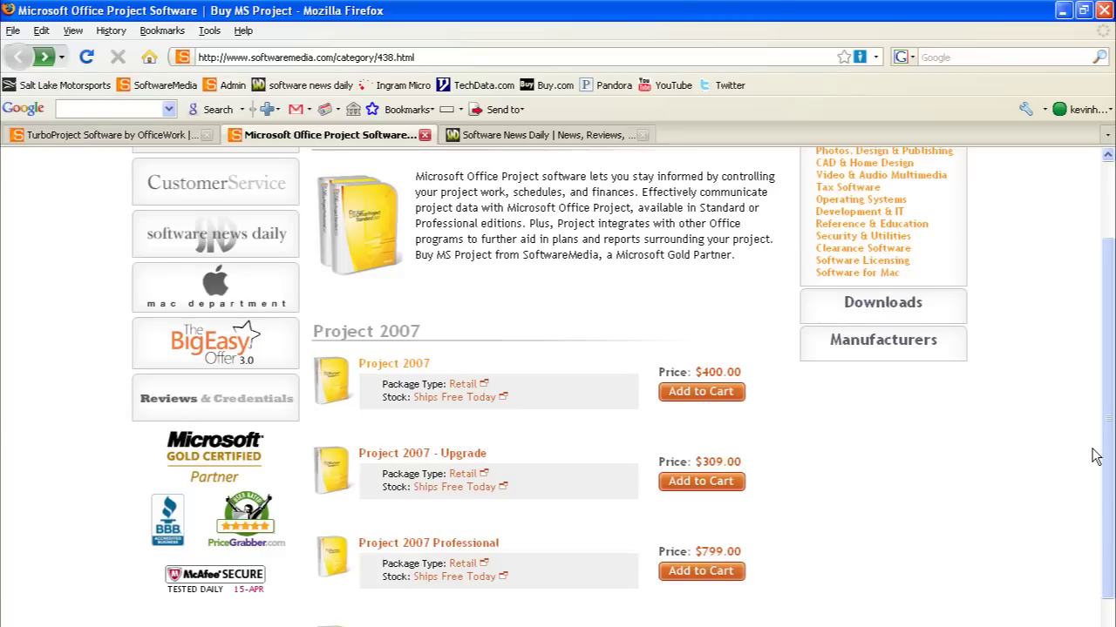
pyautogui.moveTo(1105, 432)
pyautogui.mouseDown()
pyautogui.moveTo(1107, 355)
pyautogui.moveTo(1110, 429)
pyautogui.mouseUp()
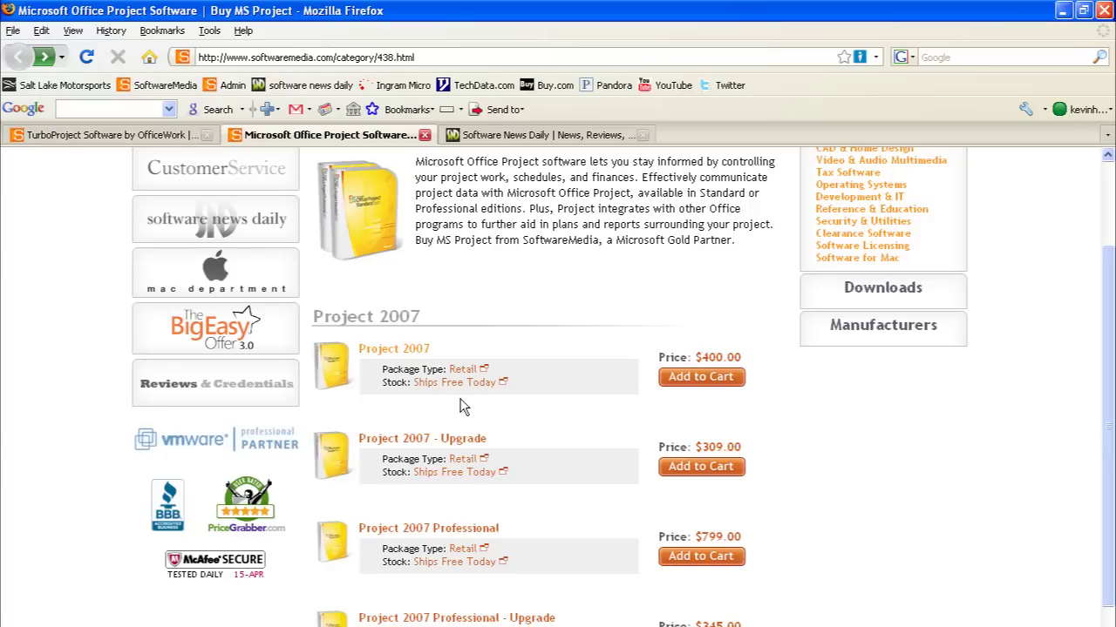
pyautogui.click(139, 136)
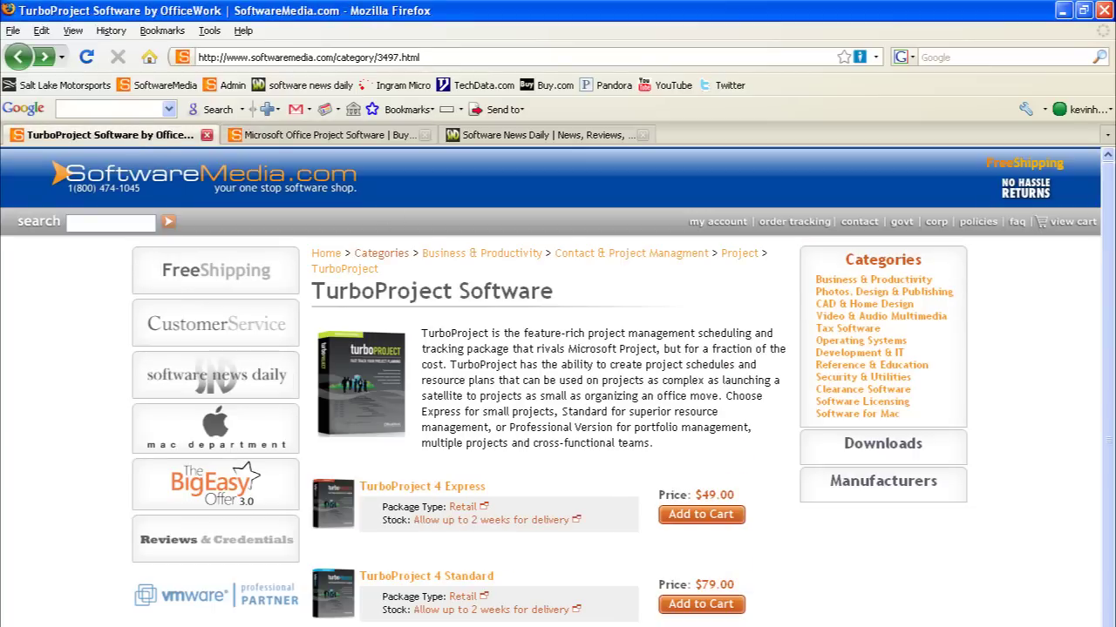
pyautogui.scroll(-1, 1112, 419)
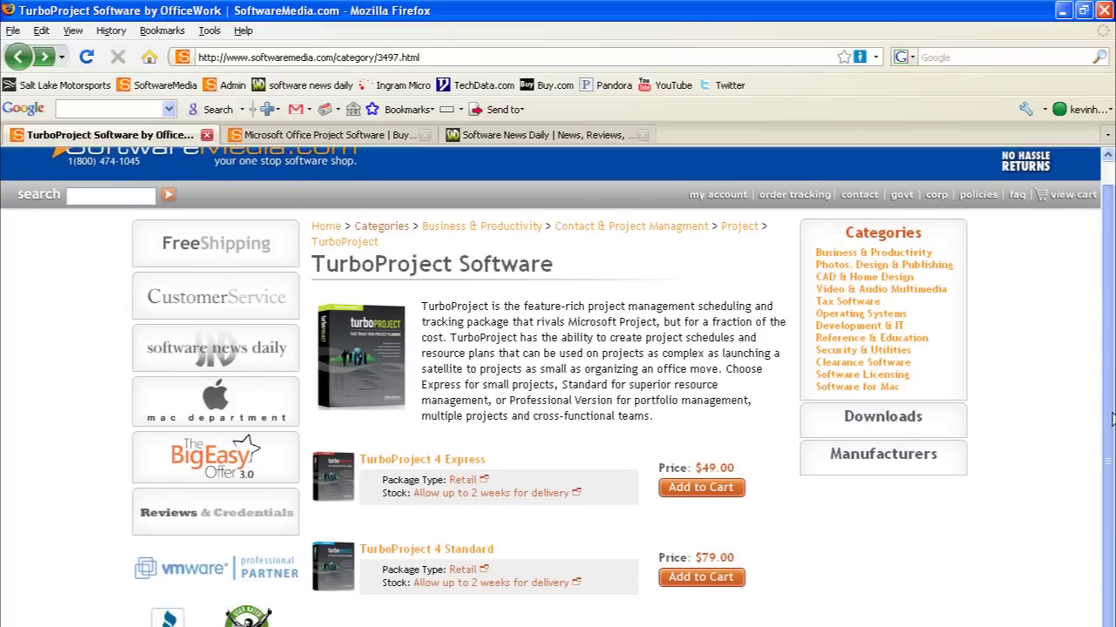
pyautogui.scroll(-1, 1112, 419)
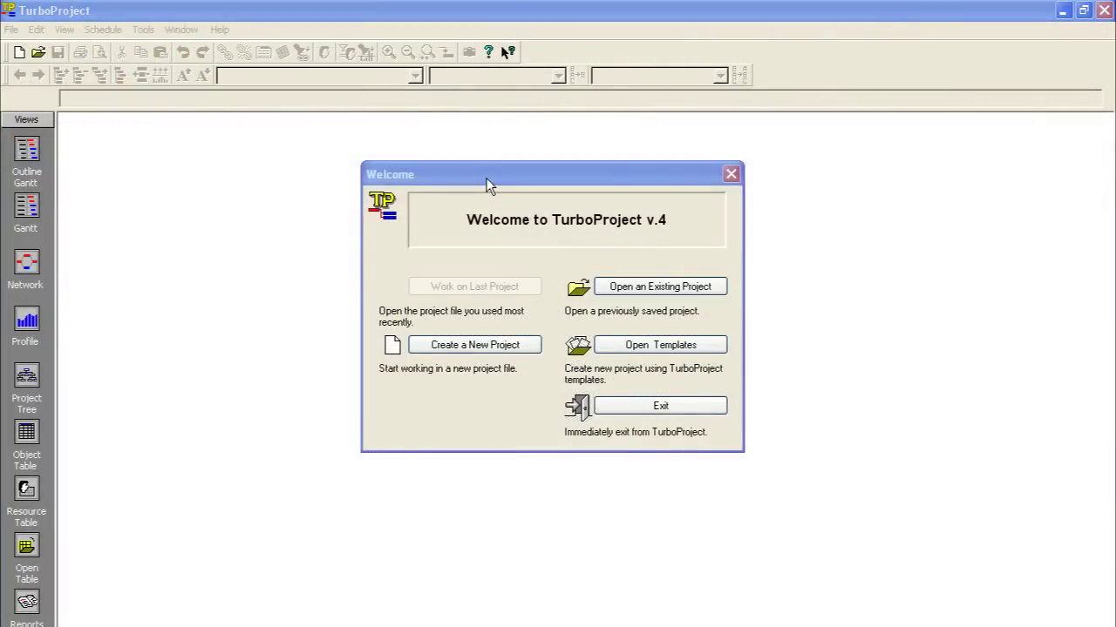
# Start a new blank project from the Welcome window and move its Project Information dialog into view
pyautogui.click(486, 178)
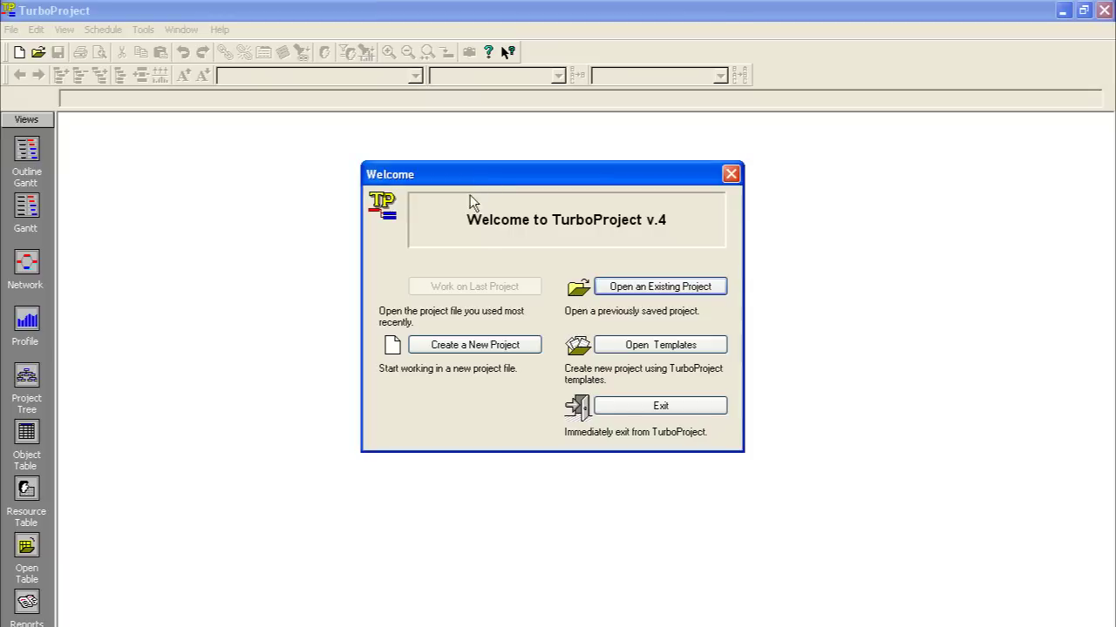
pyautogui.click(468, 349)
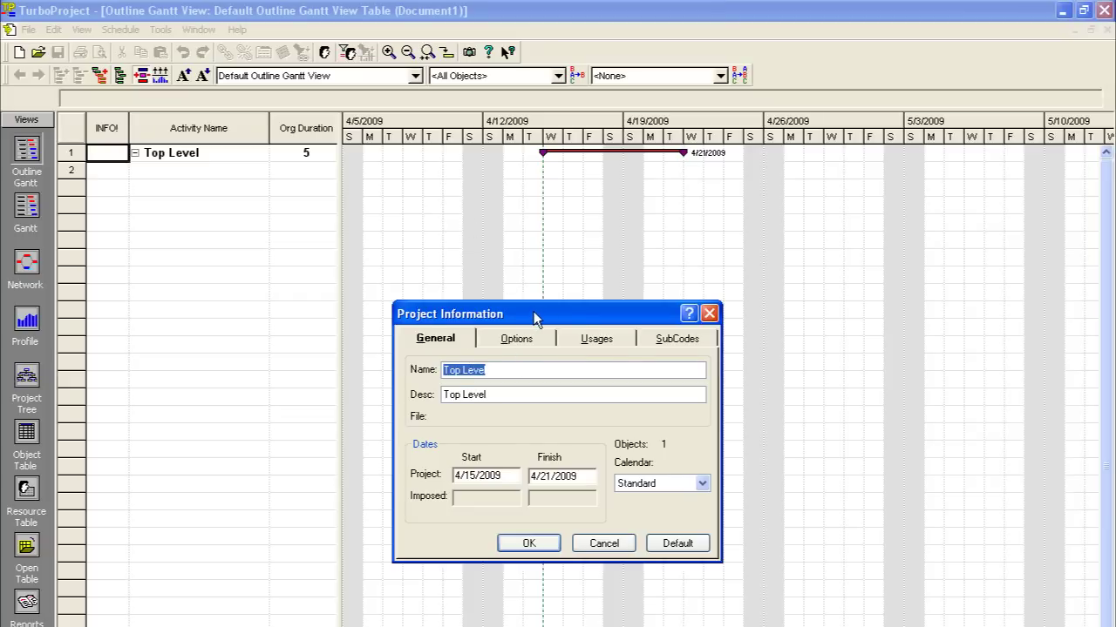
pyautogui.moveTo(533, 311); pyautogui.dragTo(512, 164)
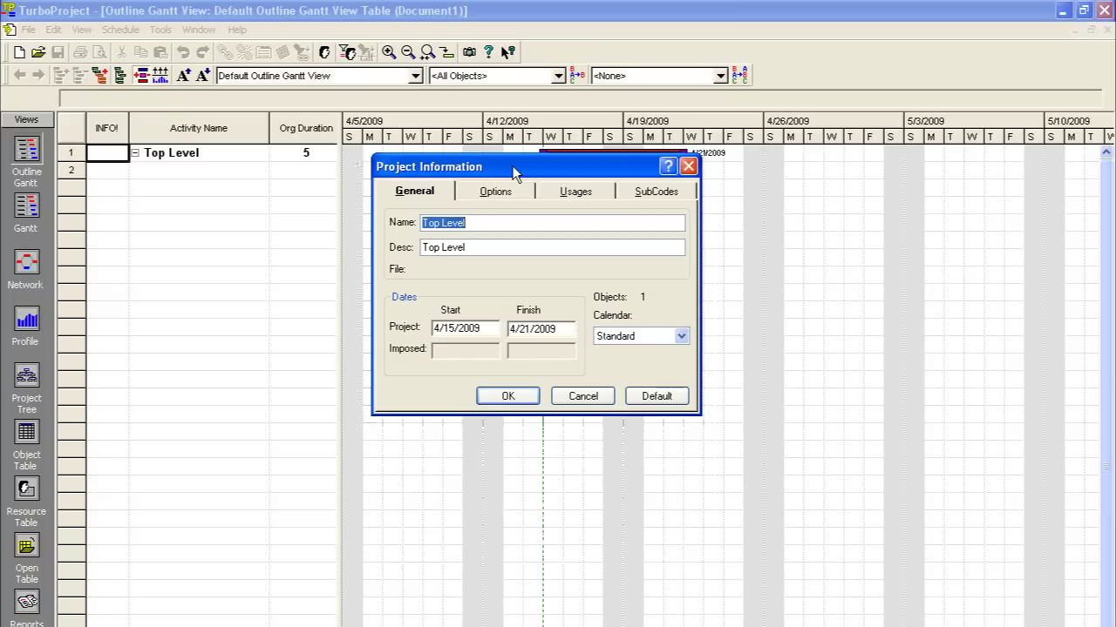
# Enter Kitchen1 as the project name and 'Interior and Exterior' as its description
pyautogui.write('Kitchen1')
pyautogui.press('Tab')
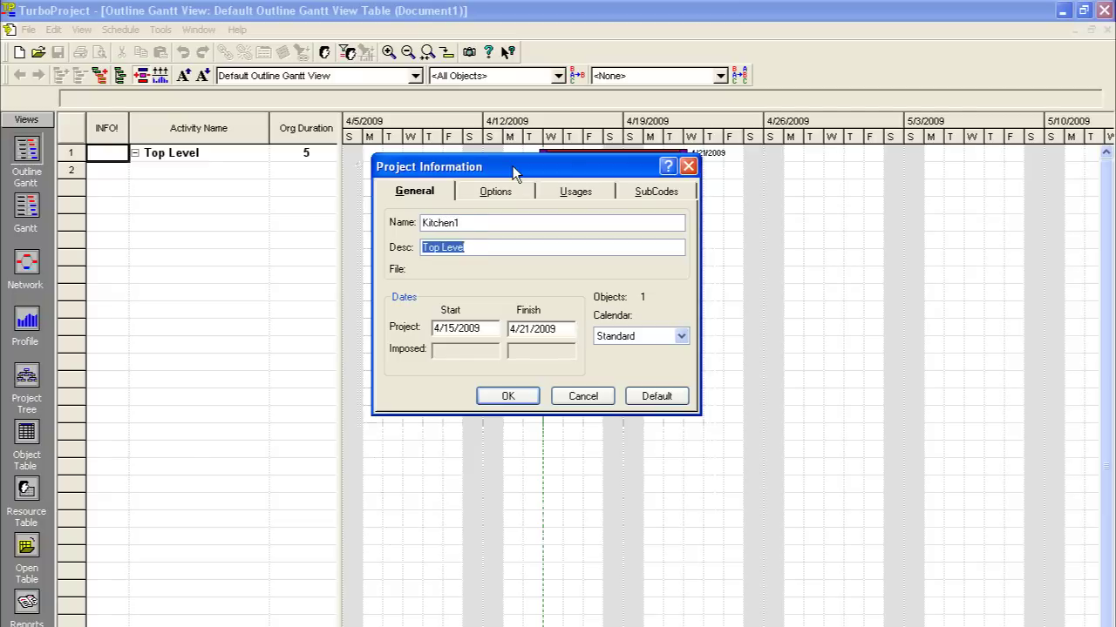
pyautogui.write('Interior and Exterior')
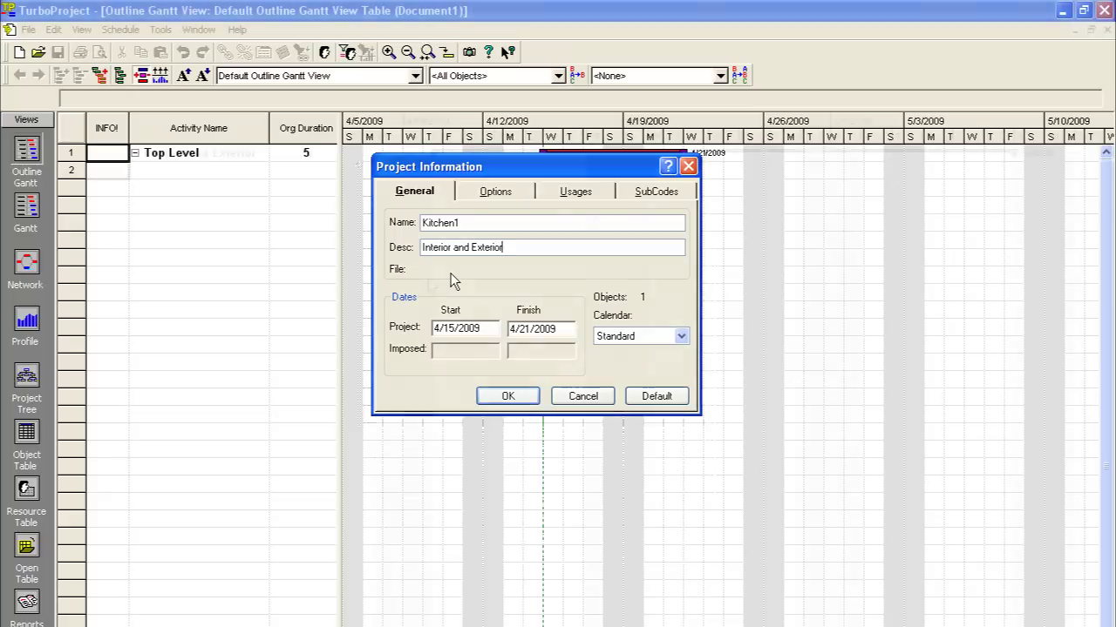
pyautogui.press('Return')
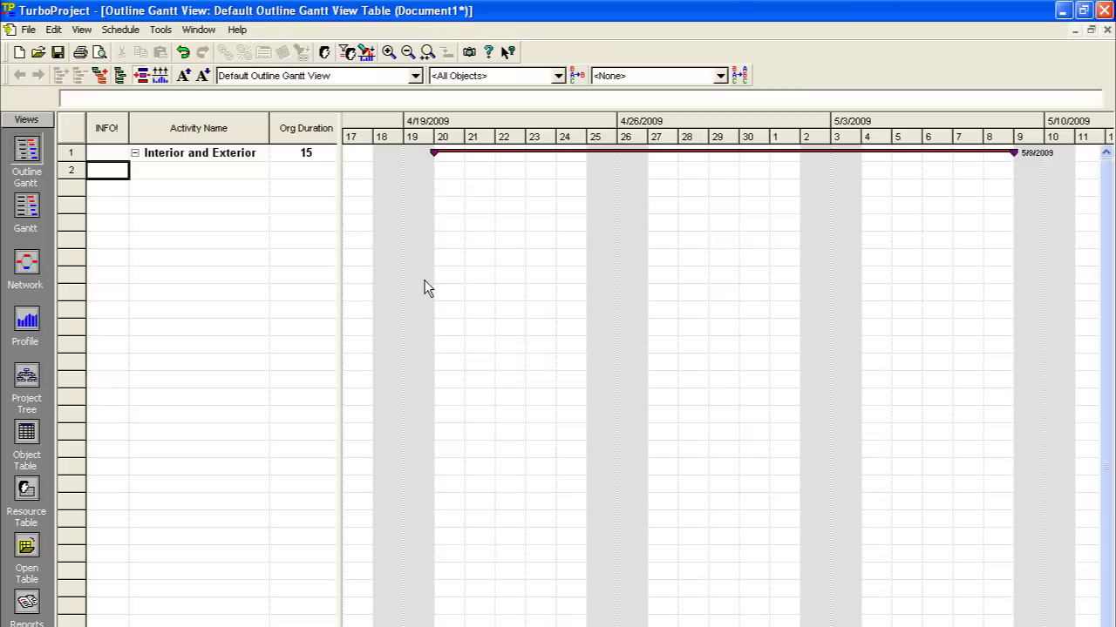
# Add CARPENTRY in row 2 and Intrnal Walls in row 3 as new activities
pyautogui.click(177, 180)
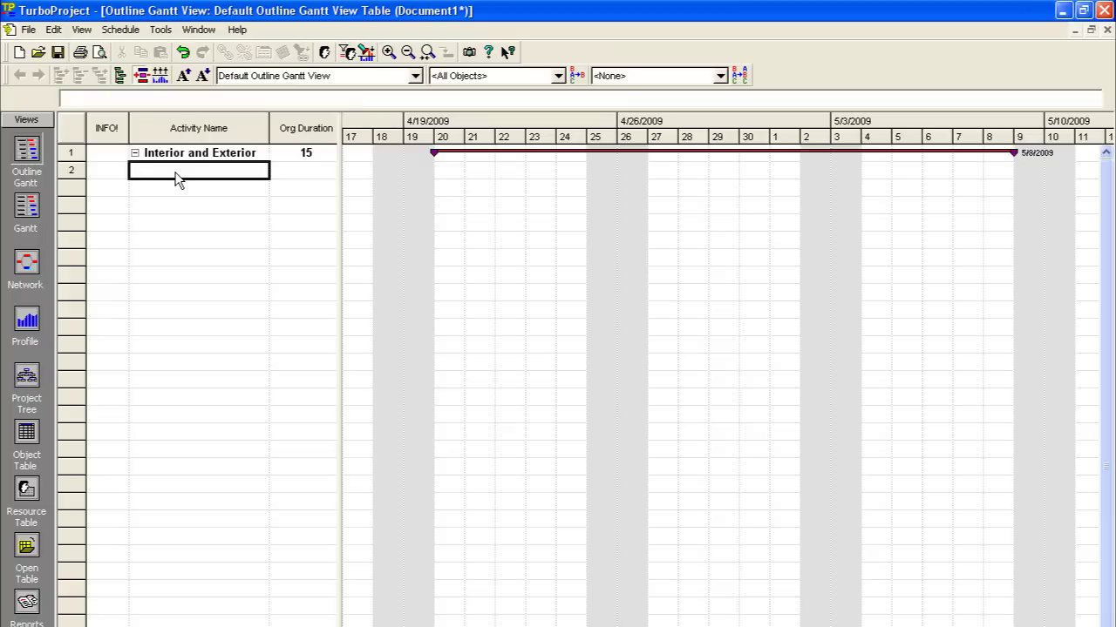
pyautogui.write('CARPENTRY')
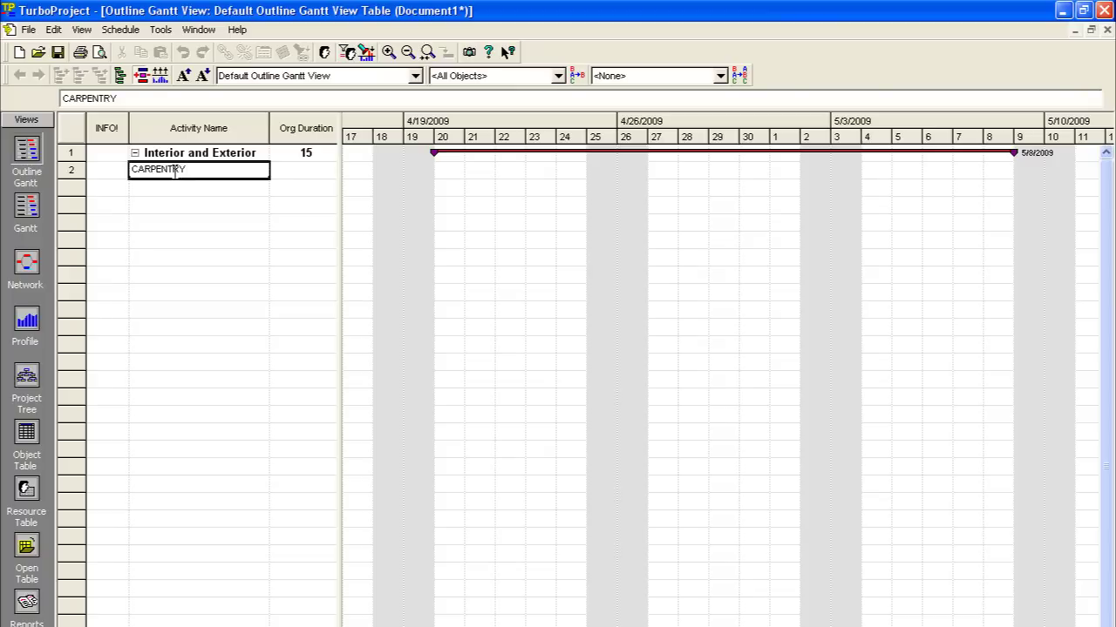
pyautogui.press('Return')
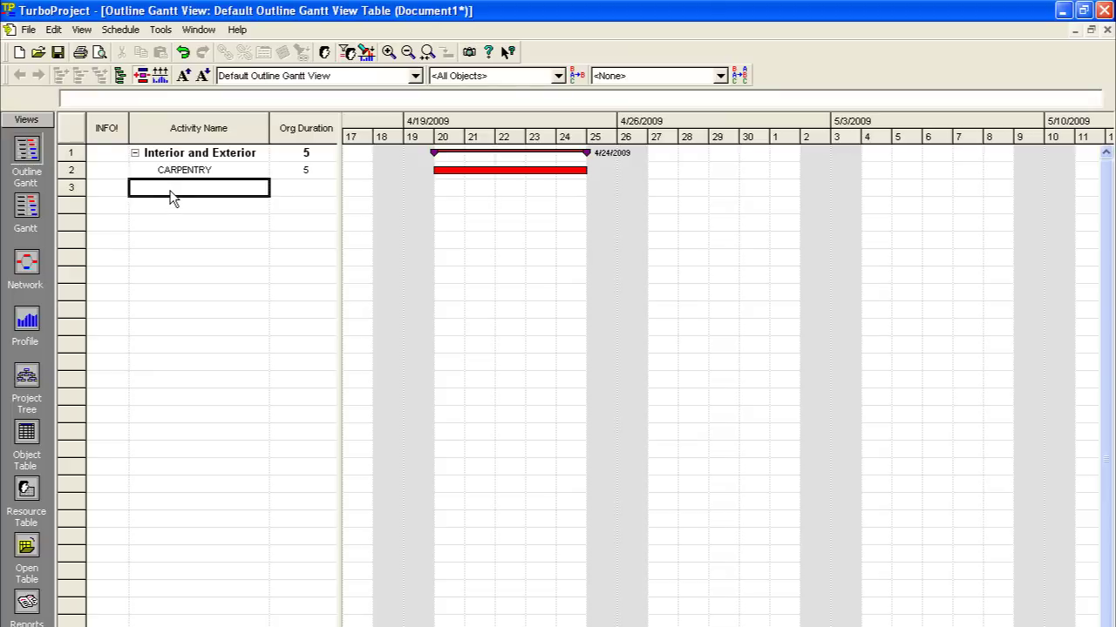
pyautogui.write('Intrnal Walls')
pyautogui.press('Return')
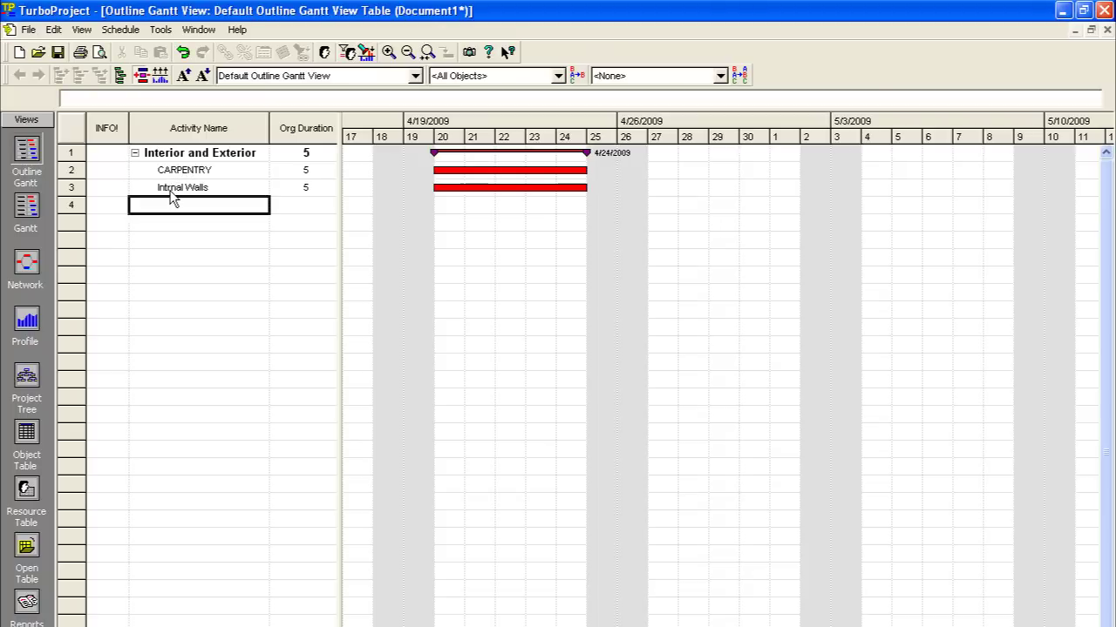
pyautogui.press('Up')
pyautogui.press('Up')
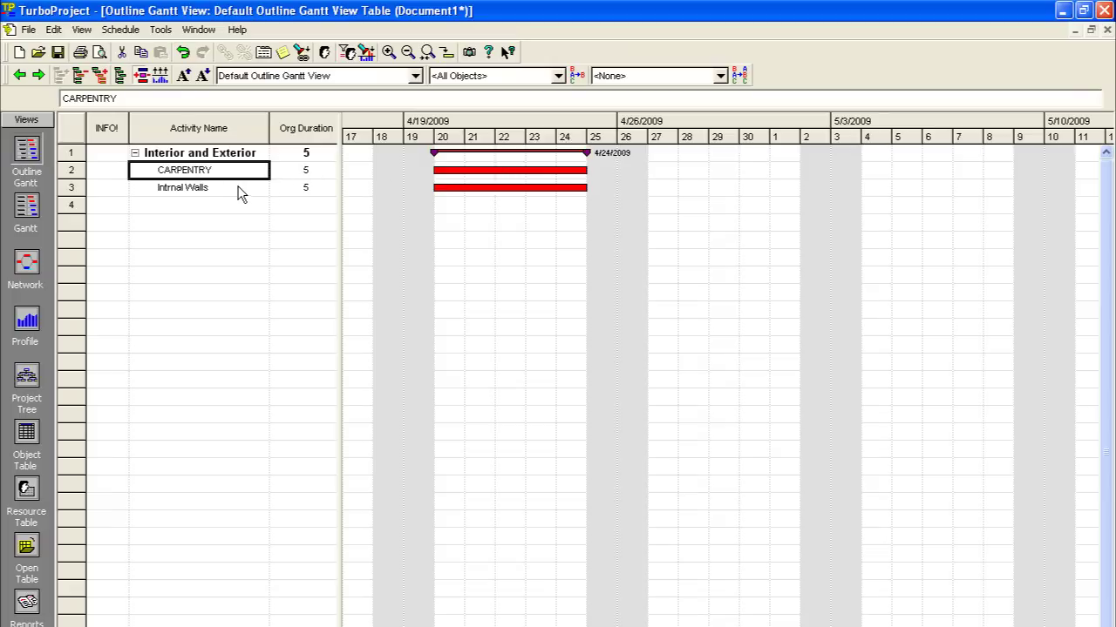
# Correct the activity name from 'Intrnal Walls' to 'Internal Walls'
pyautogui.click(206, 194)
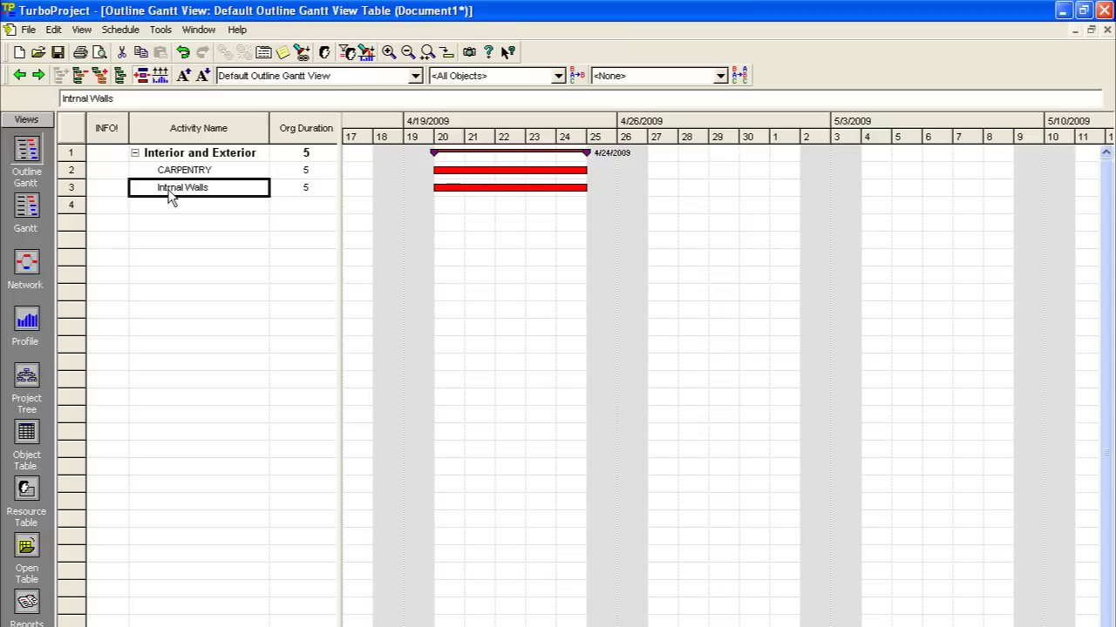
pyautogui.click(169, 193)
pyautogui.click(166, 188)
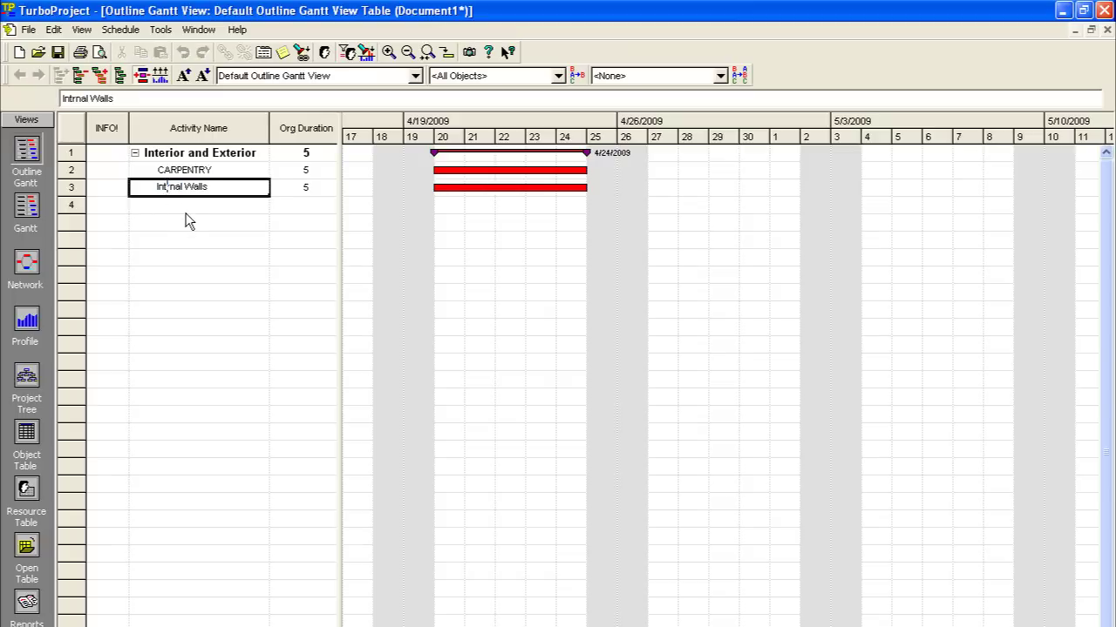
pyautogui.write('e')
pyautogui.press('Return')
# Indent Internal Walls under CARPENTRY, then collapse and expand CARPENTRY to check the outline
pyautogui.click(185, 193)
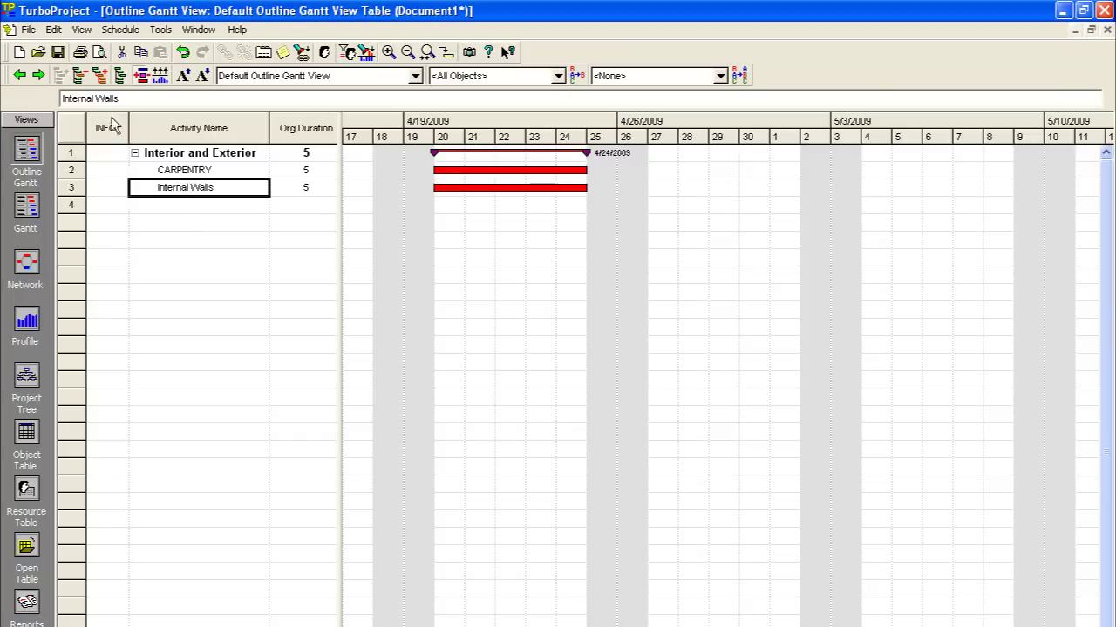
pyautogui.click(38, 76)
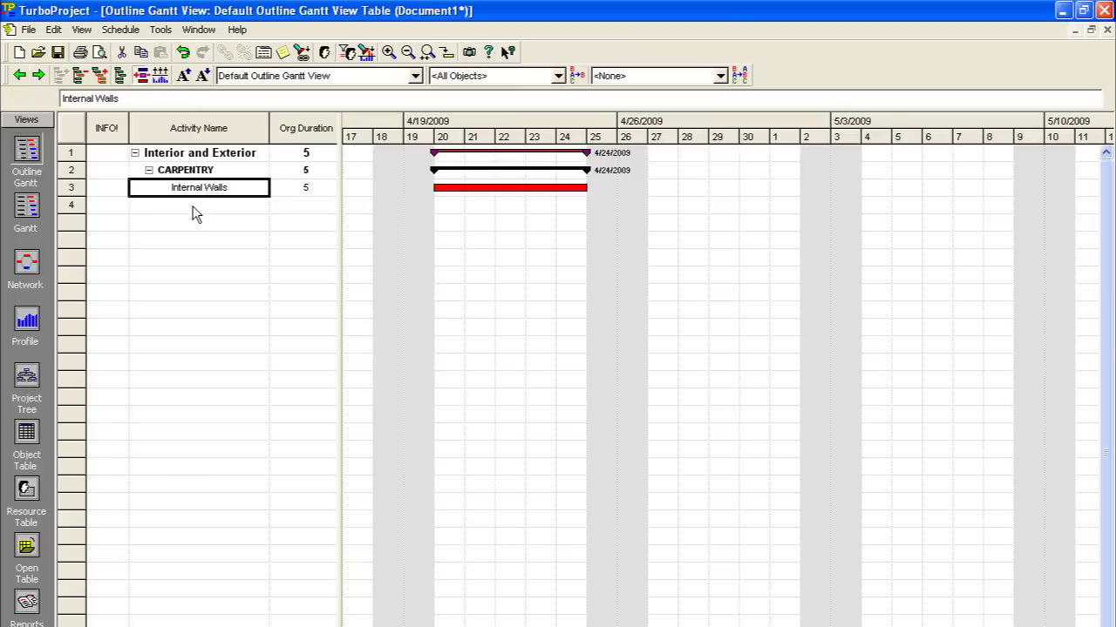
pyautogui.click(201, 175)
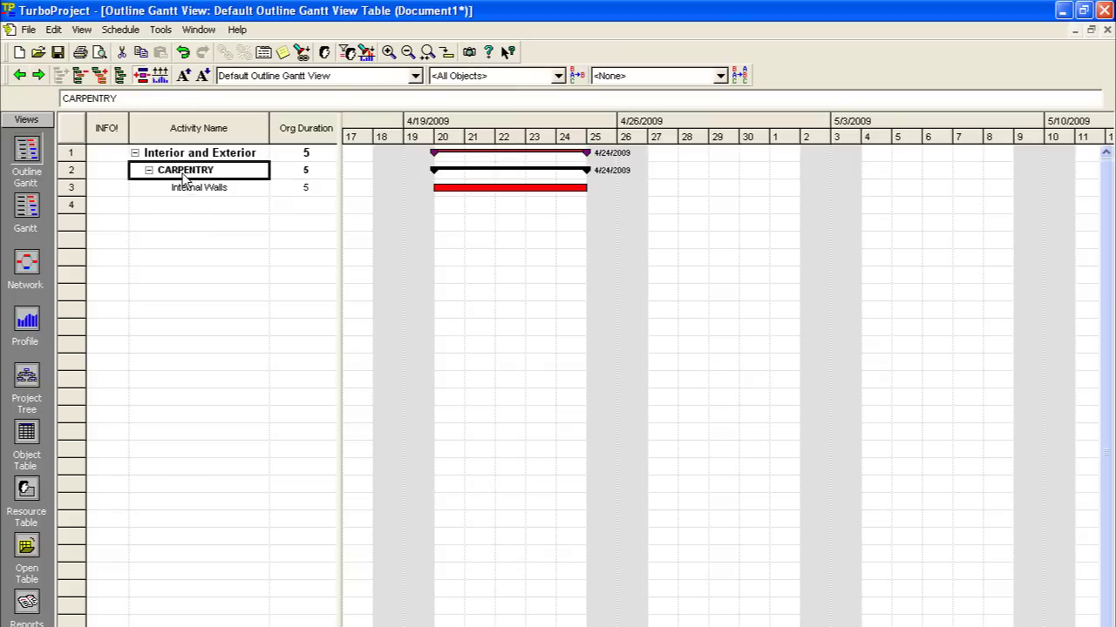
pyautogui.click(148, 171)
pyautogui.click(148, 171)
pyautogui.click(148, 171)
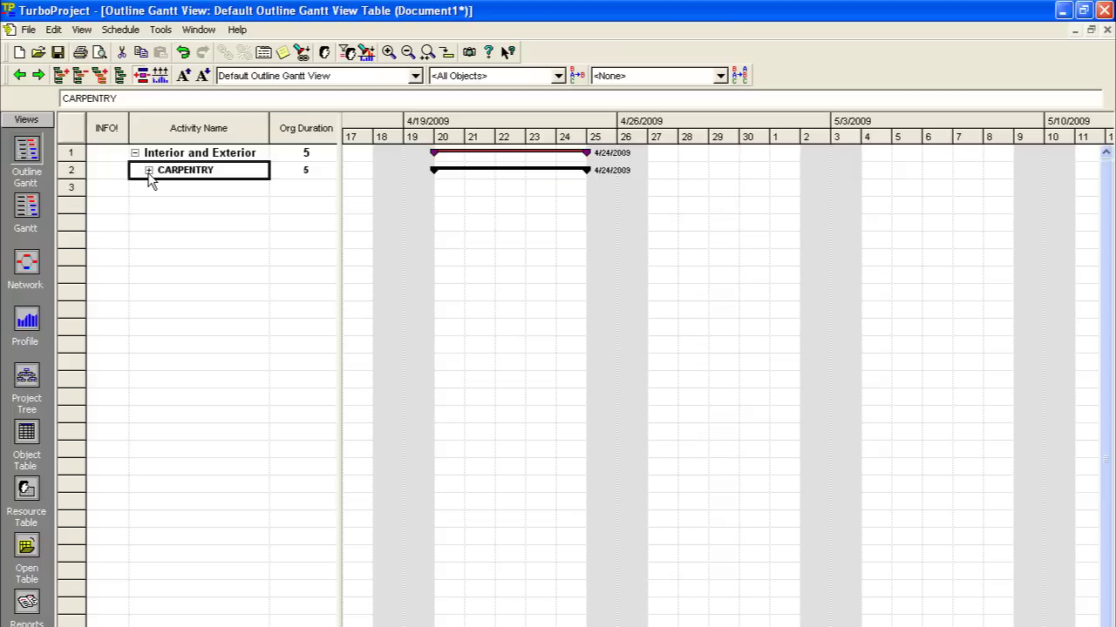
pyautogui.click(148, 170)
pyautogui.click(186, 189)
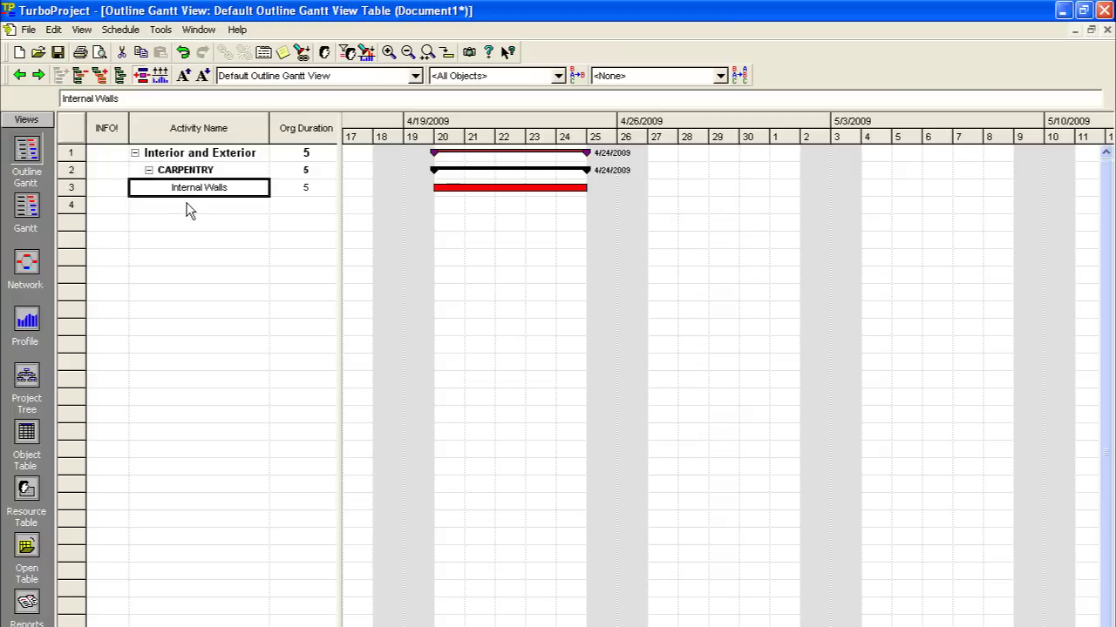
pyautogui.click(187, 207)
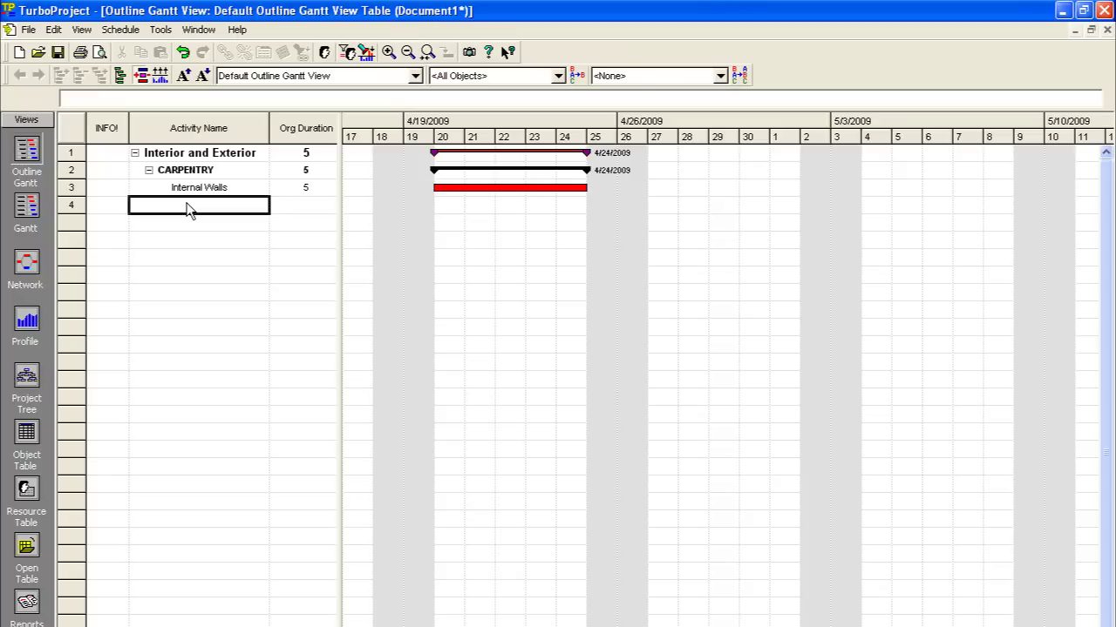
# Add Install Windows as a new carpentry activity in row 4
pyautogui.write('Install Windo')
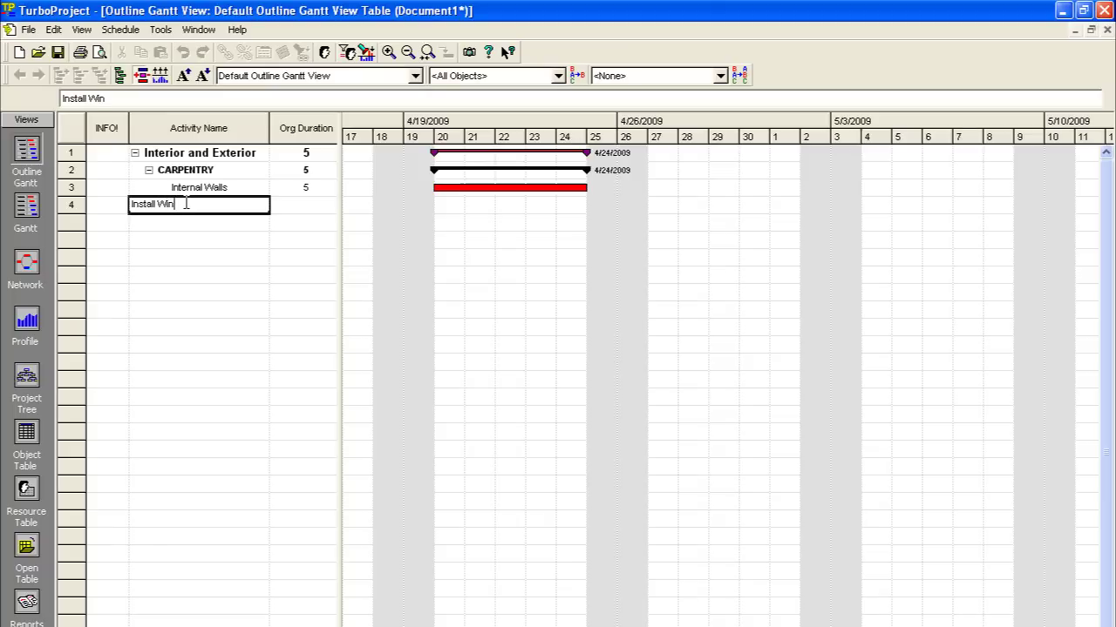
pyautogui.write('ws')
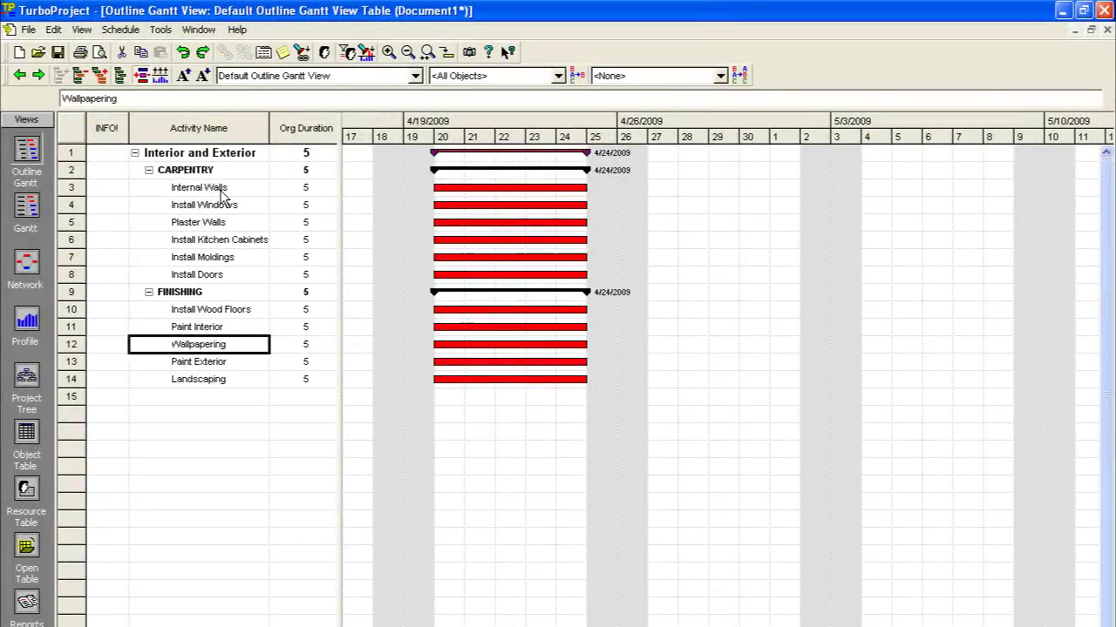
pyautogui.click(220, 191)
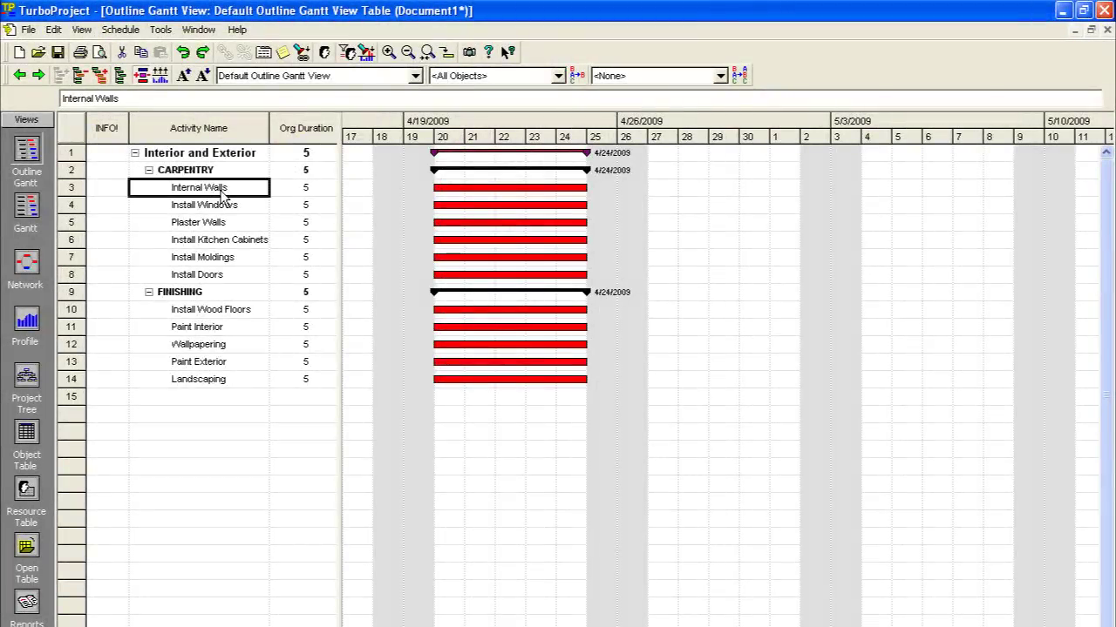
# Widen the table and reduce the Plaster Walls duration to 3
pyautogui.click(307, 190)
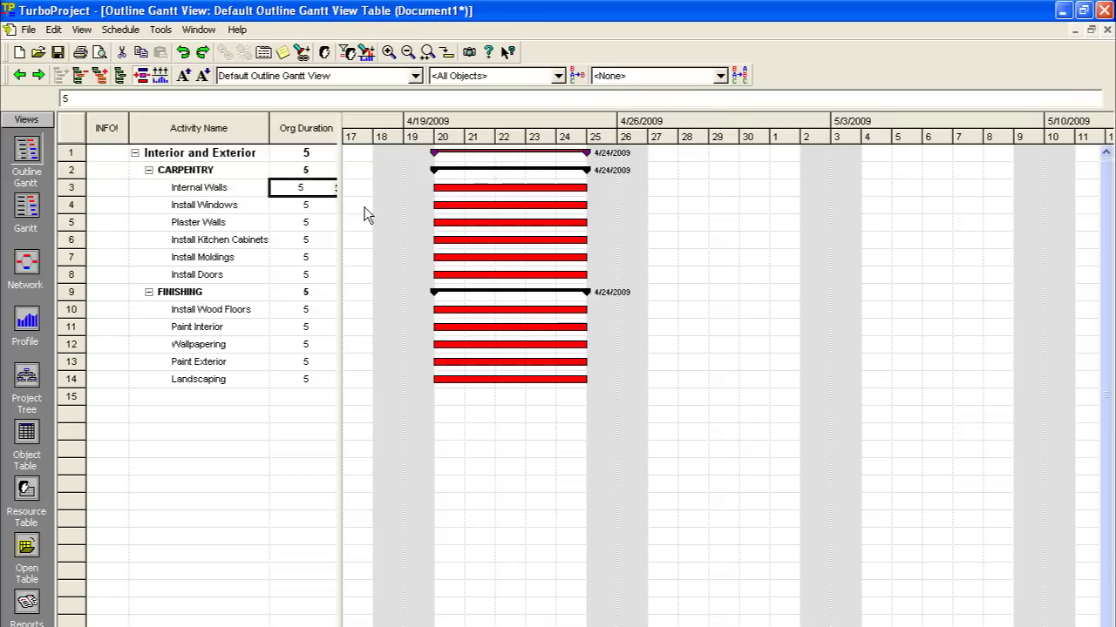
pyautogui.moveTo(340, 214); pyautogui.dragTo(358, 214)
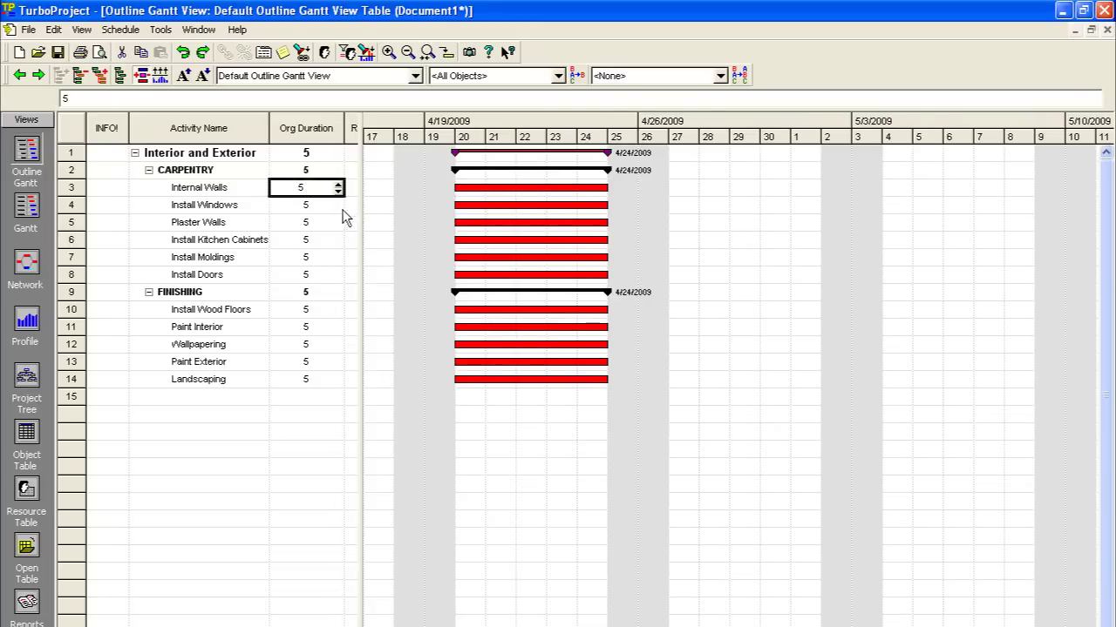
pyautogui.click(309, 225)
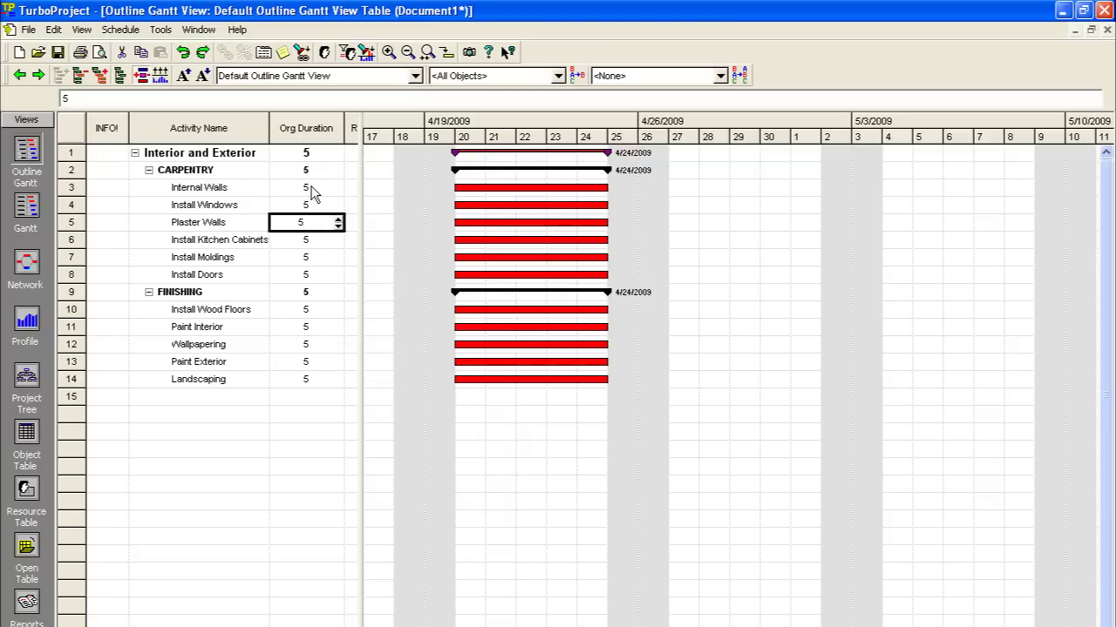
pyautogui.click(314, 190)
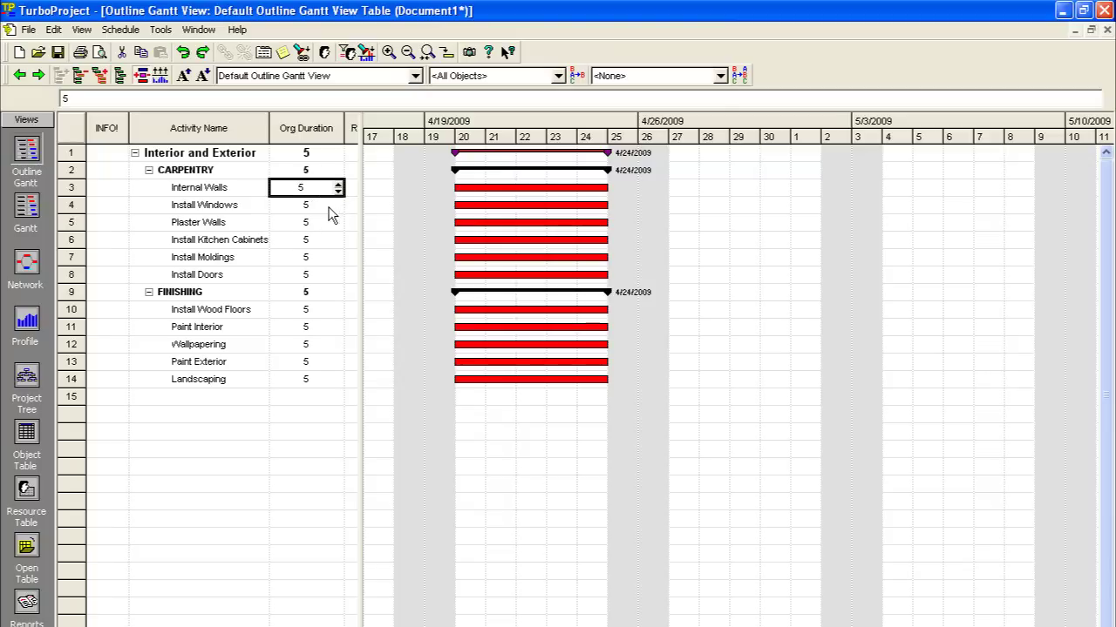
pyautogui.click(331, 209)
pyautogui.click(330, 225)
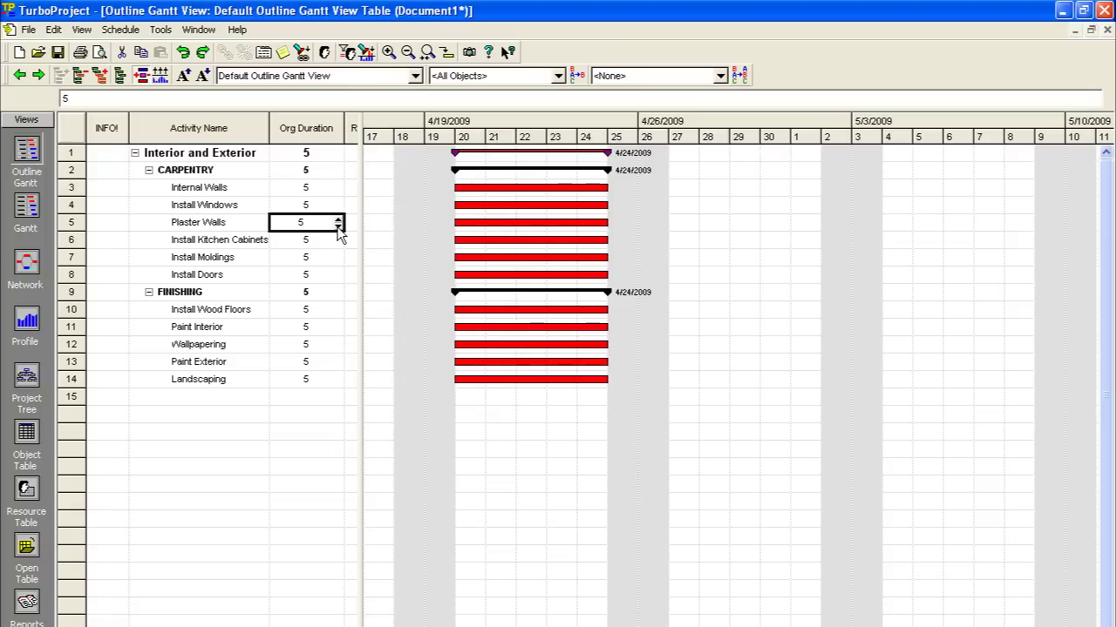
pyautogui.click(338, 226)
pyautogui.click(338, 227)
pyautogui.click(324, 194)
pyautogui.click(333, 207)
# Set Install Windows to 3 days and Install Kitchen Cabinets to 2 days
pyautogui.click(337, 209)
pyautogui.click(337, 209)
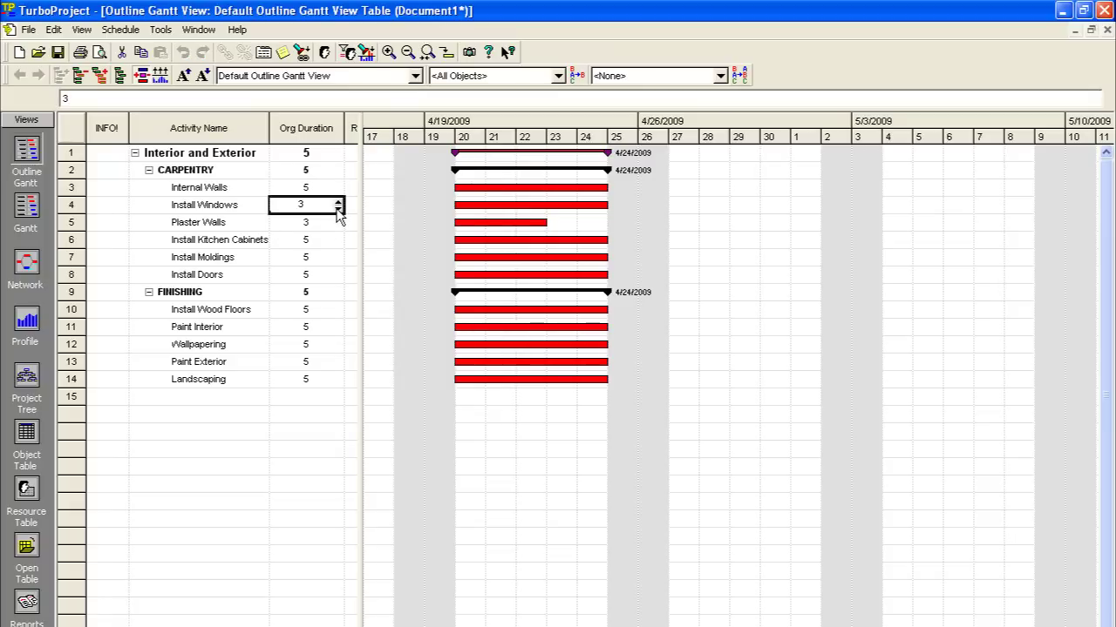
pyautogui.click(321, 240)
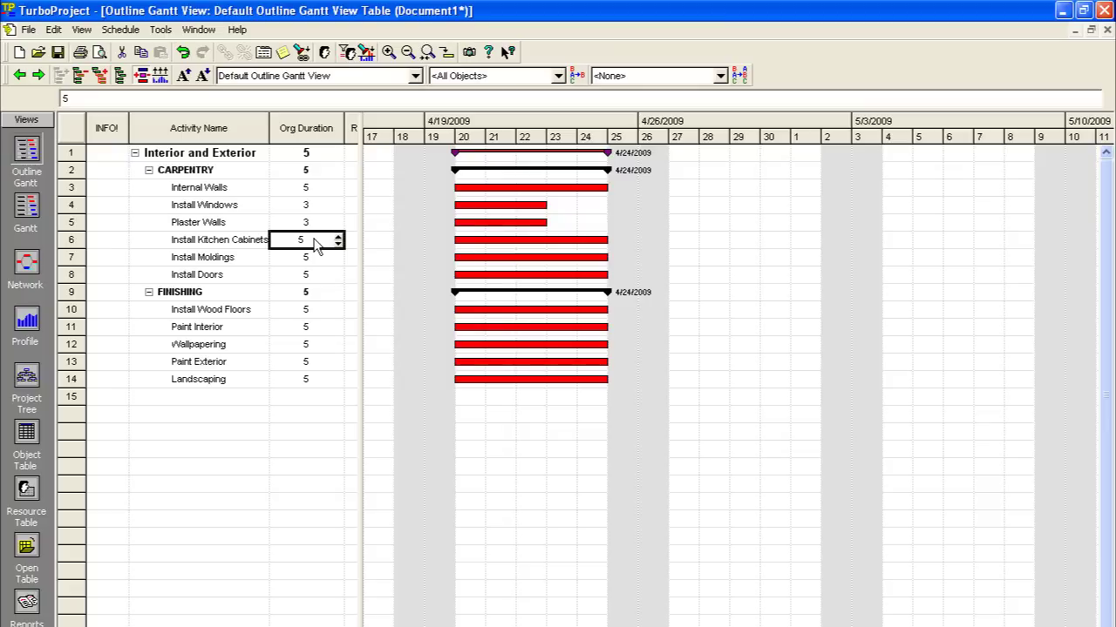
pyautogui.write('2')
pyautogui.press('Return')
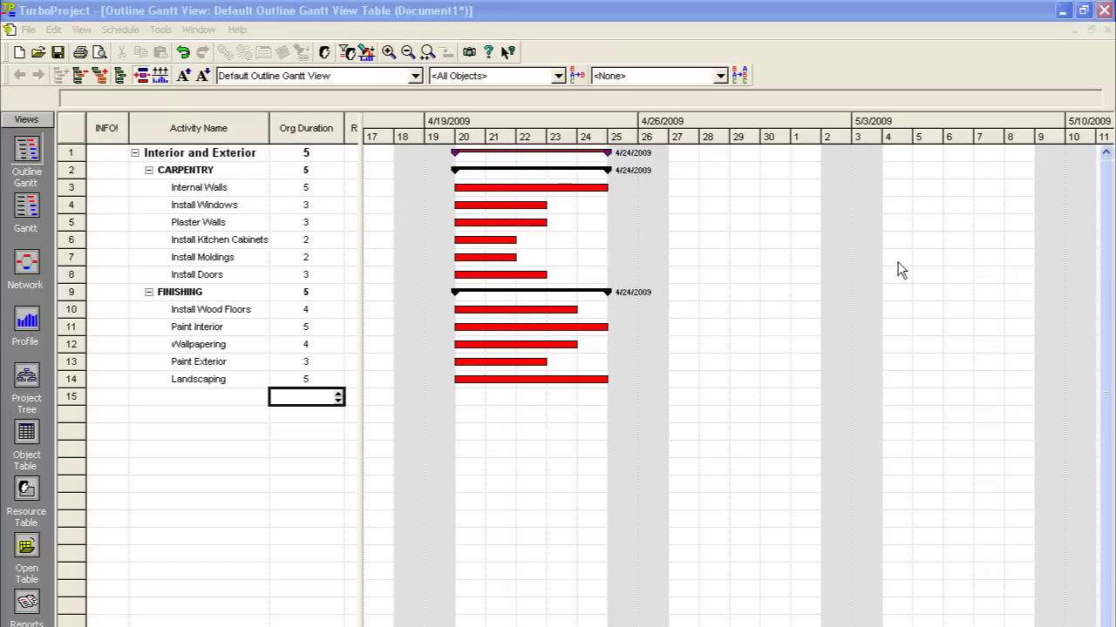
pyautogui.click(538, 9)
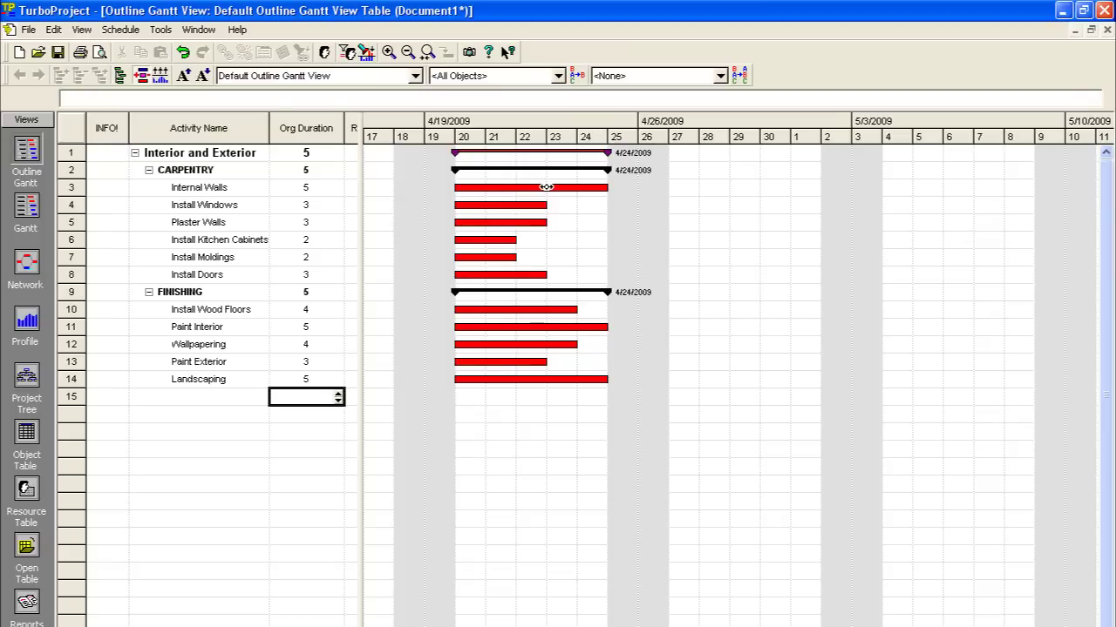
pyautogui.moveTo(547, 187); pyautogui.dragTo(510, 210)
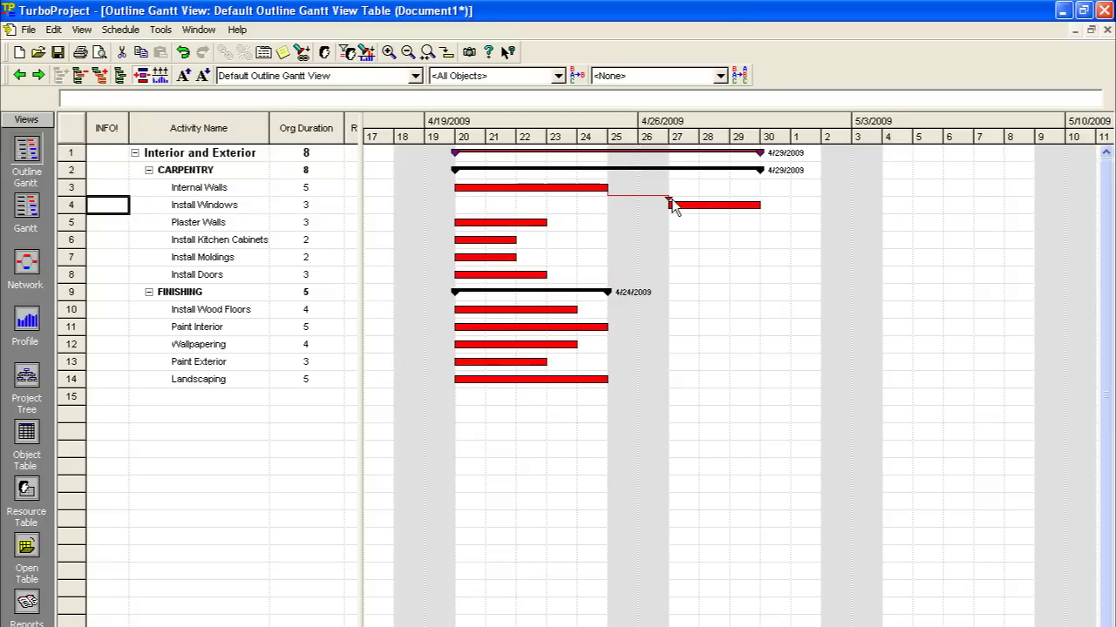
pyautogui.moveTo(677, 206); pyautogui.dragTo(473, 228)
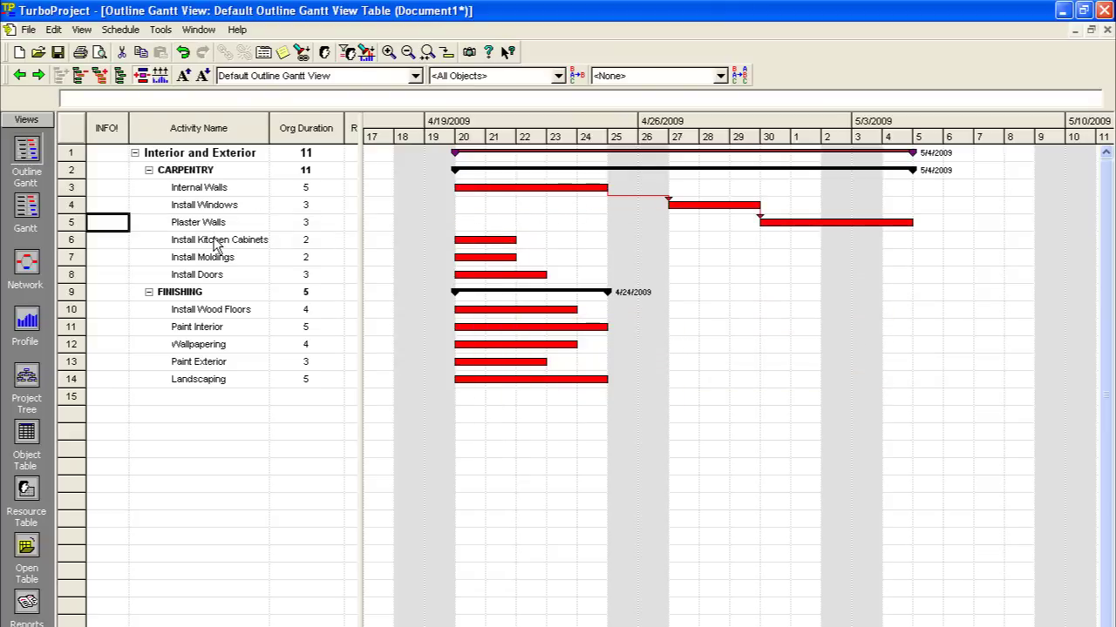
pyautogui.hotkey('ctrl', 'z')
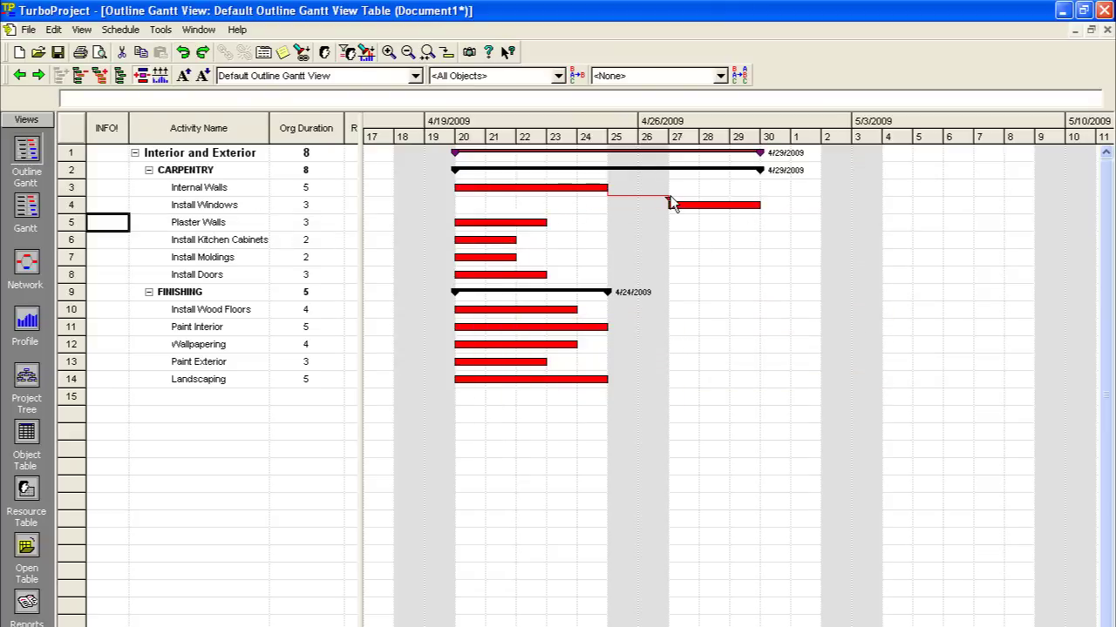
pyautogui.hotkey('ctrl', 'z')
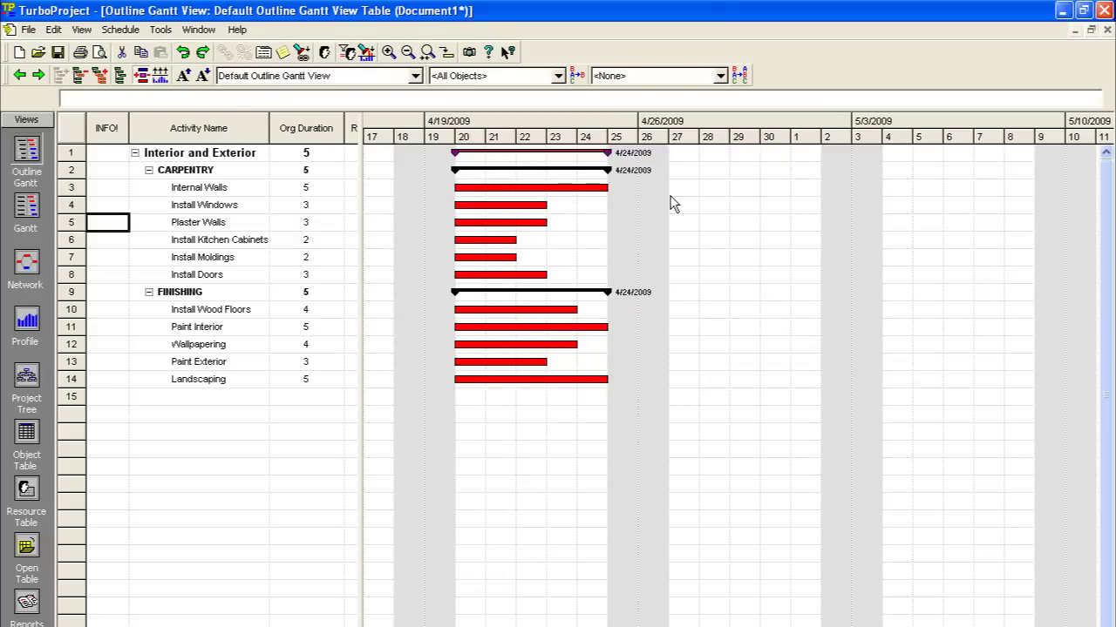
pyautogui.click(510, 186)
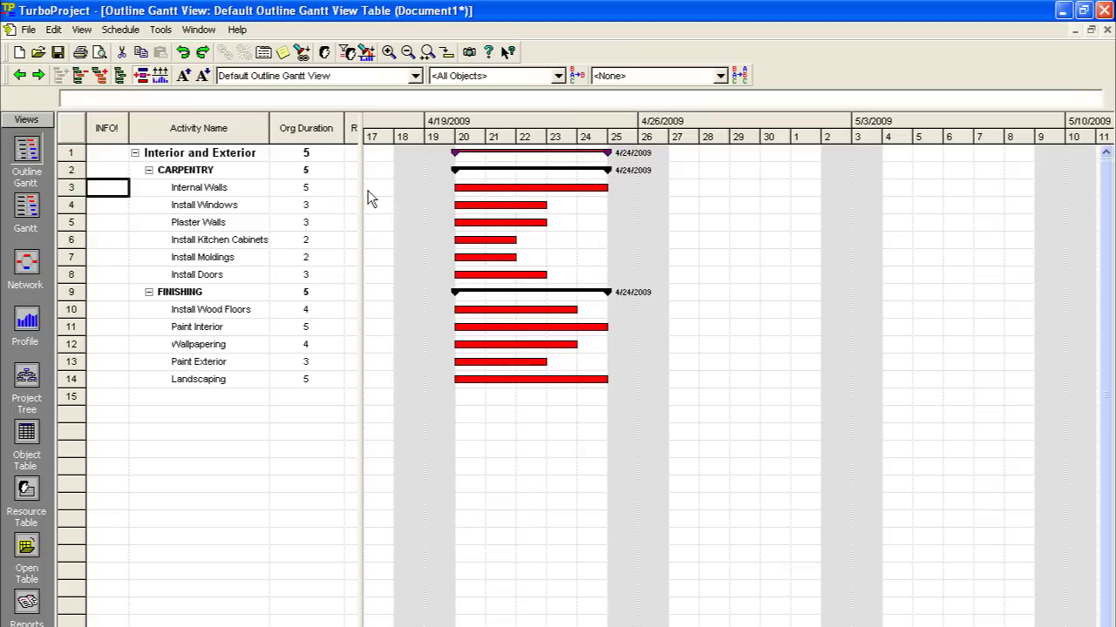
pyautogui.click(177, 192)
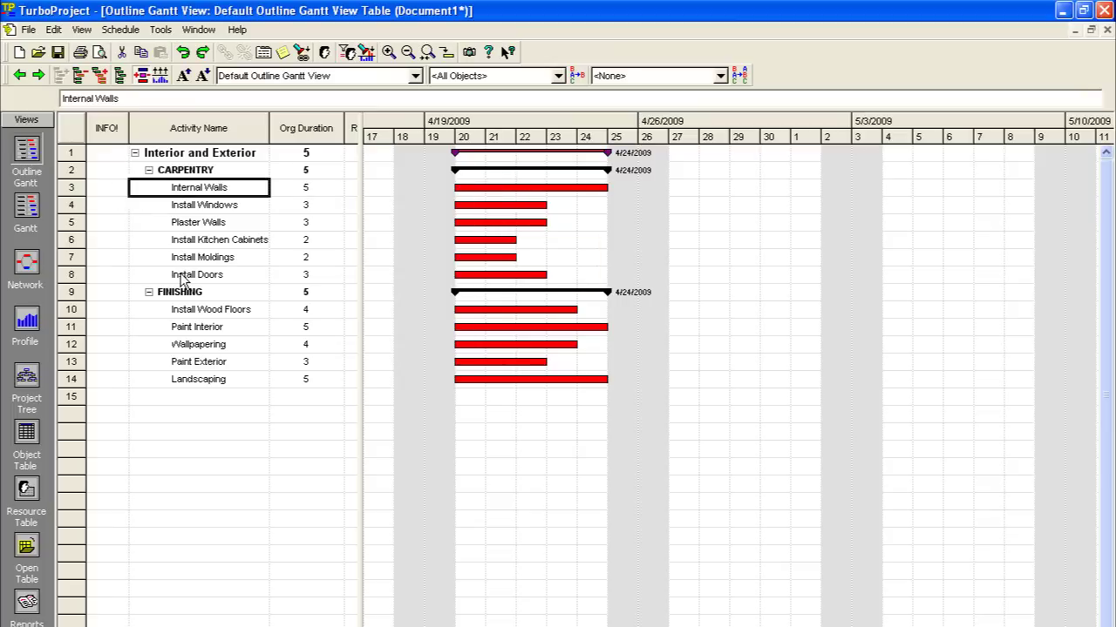
# Chain Internal Walls through Install Doors finish-to-start and fit the whole project in the chart
pyautogui.moveTo(96, 192); pyautogui.dragTo(74, 277)
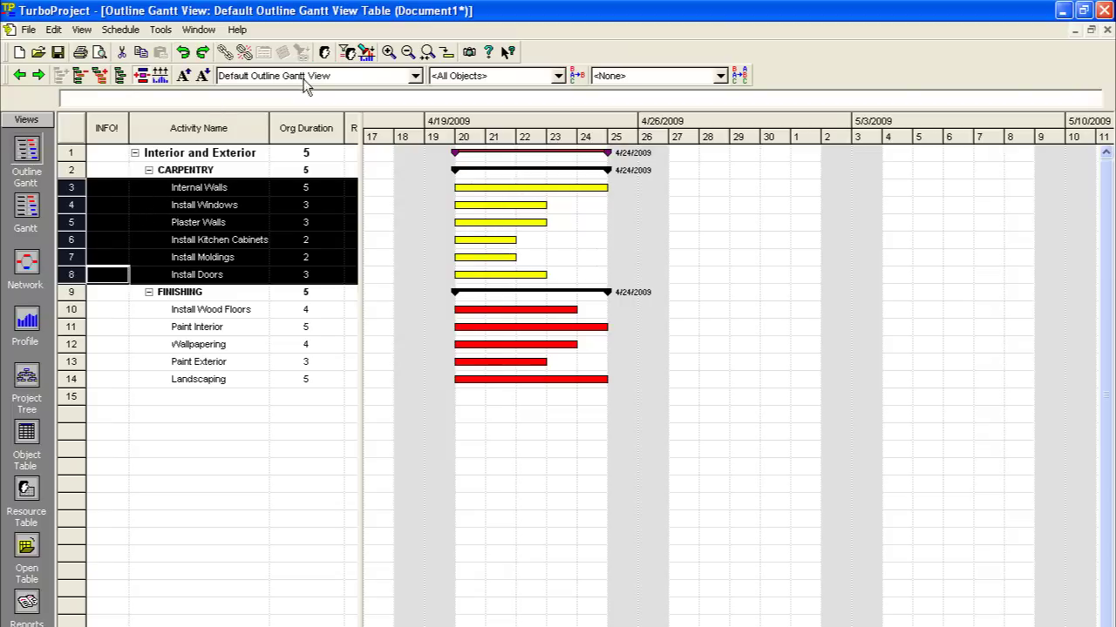
pyautogui.click(228, 52)
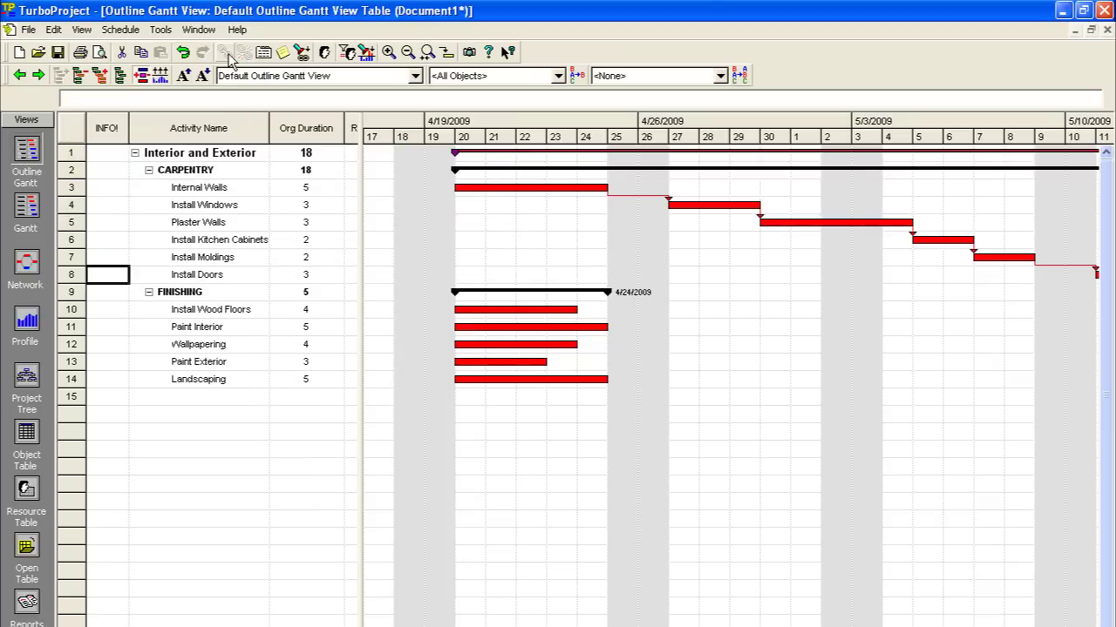
pyautogui.click(110, 157)
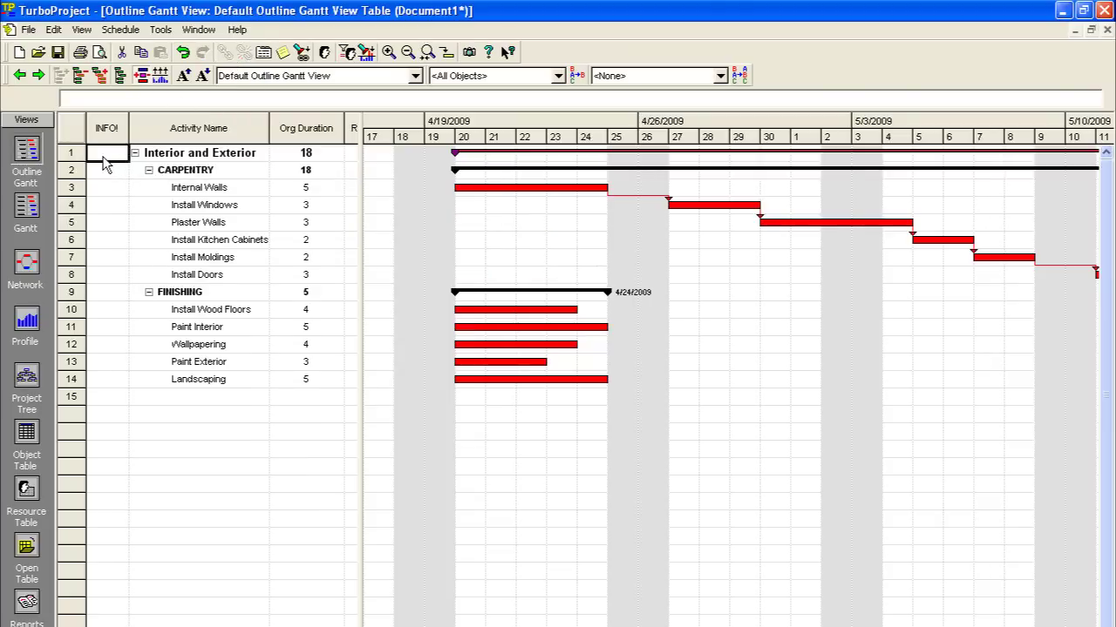
pyautogui.click(427, 54)
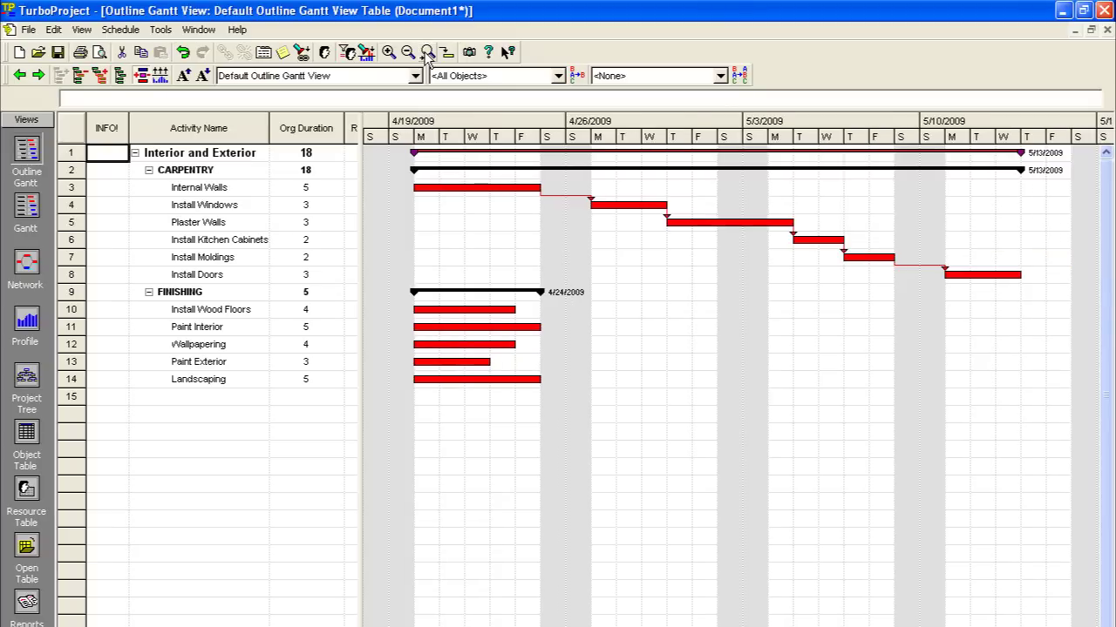
# Chain the finishing activities, link Install Doors to Install Wood Floors, and zoom out to weeks
pyautogui.click(71, 310)
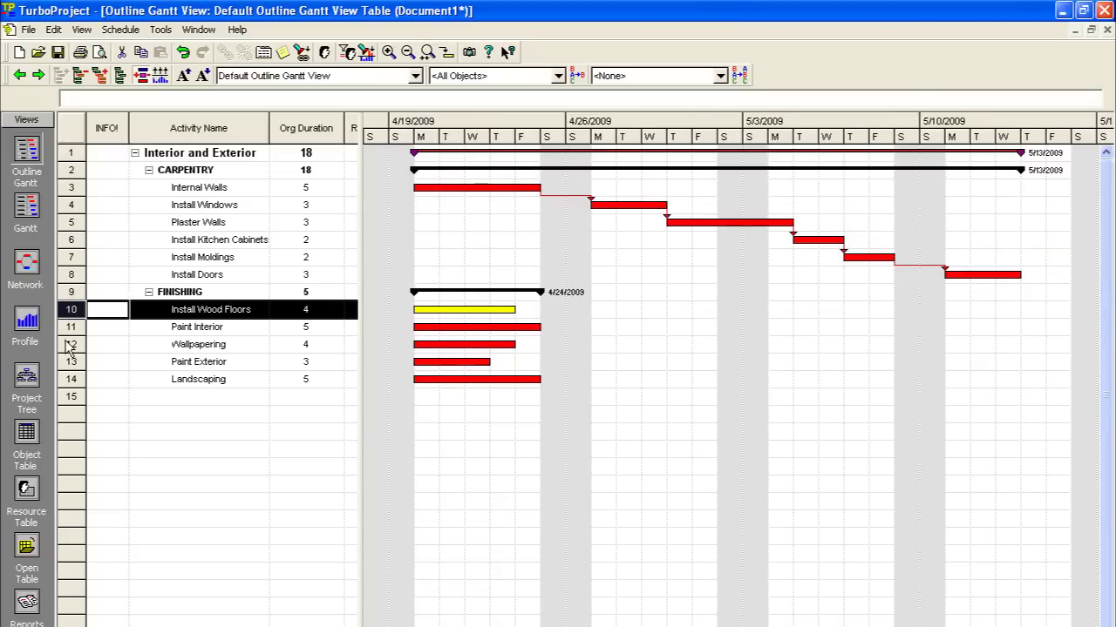
pyautogui.moveTo(70, 328); pyautogui.dragTo(75, 386)
pyautogui.click(224, 52)
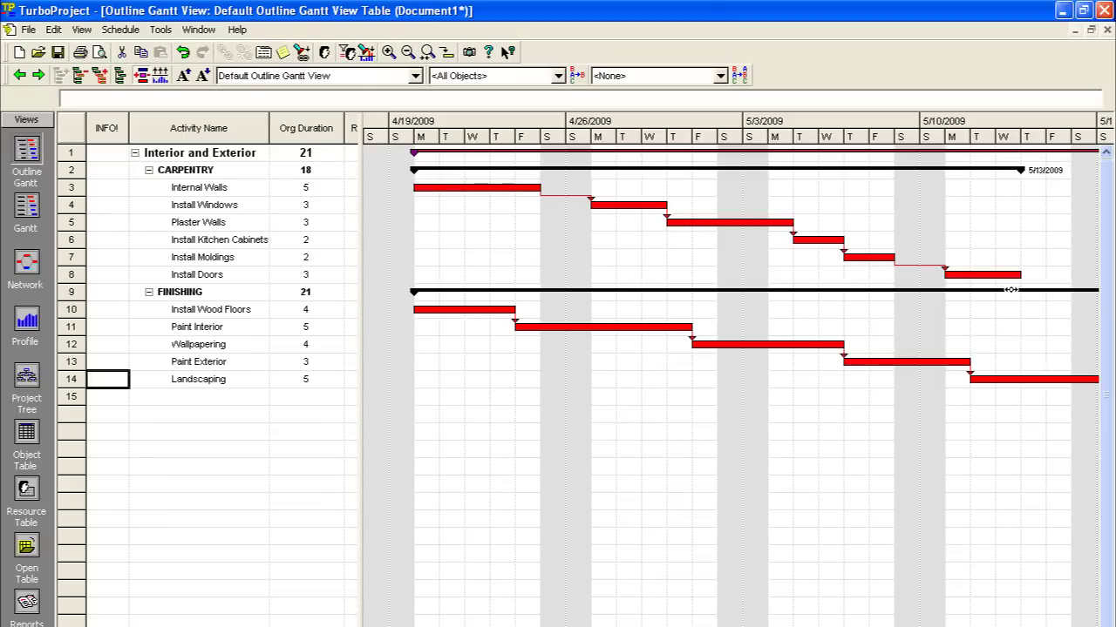
pyautogui.moveTo(997, 276); pyautogui.dragTo(474, 315)
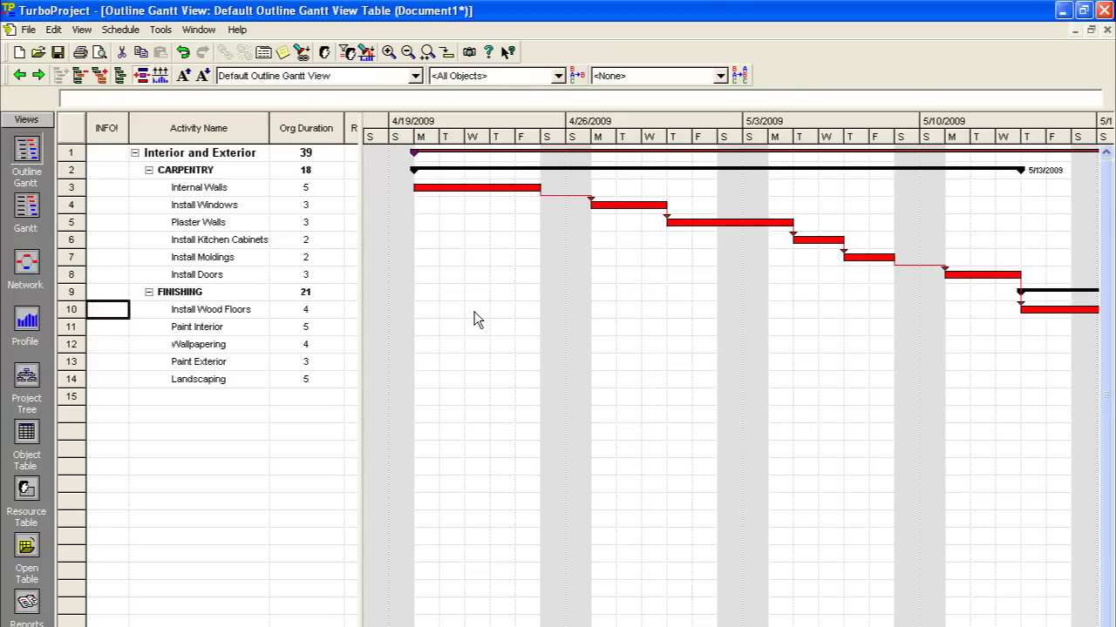
pyautogui.click(112, 159)
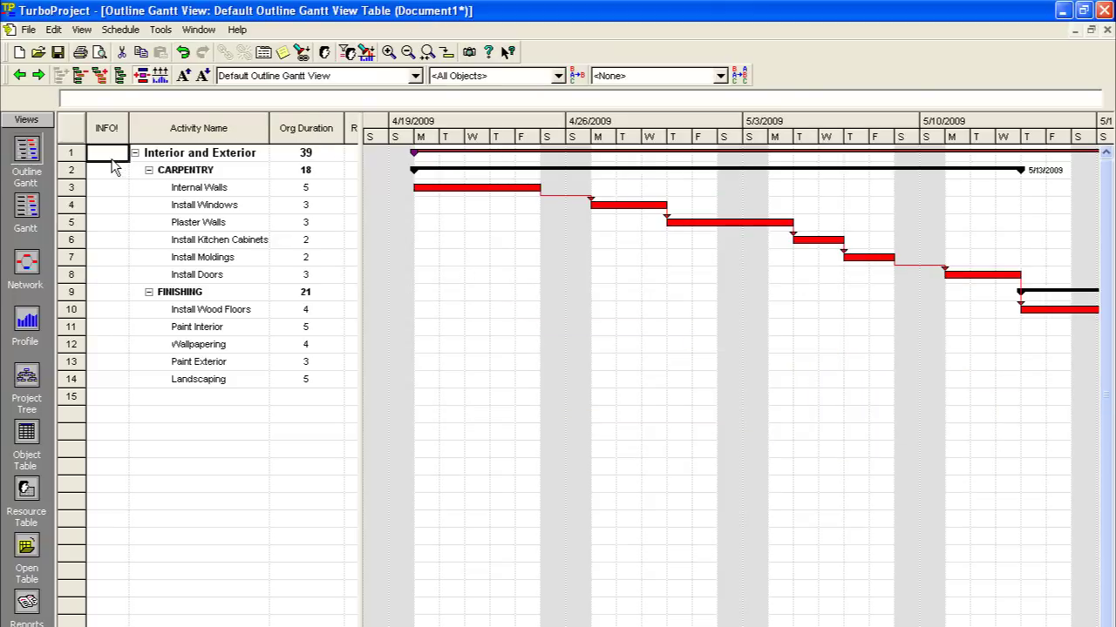
pyautogui.click(428, 53)
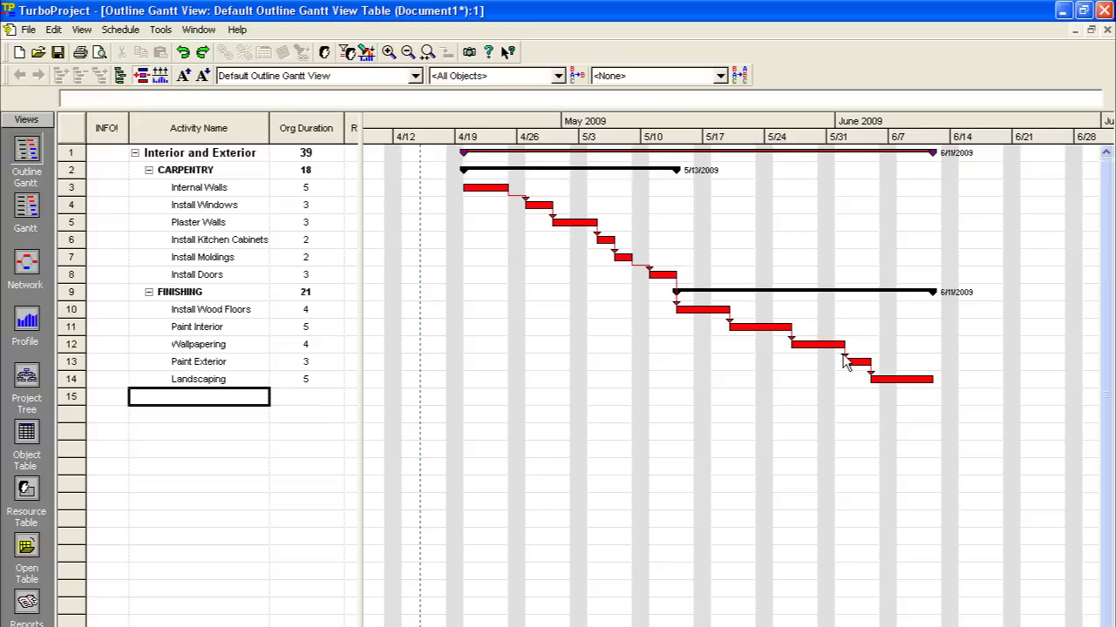
# Change the Wallpapering–Paint Exterior link to start-to-start (SS) and rescale the timeline
pyautogui.doubleClick(845, 364)
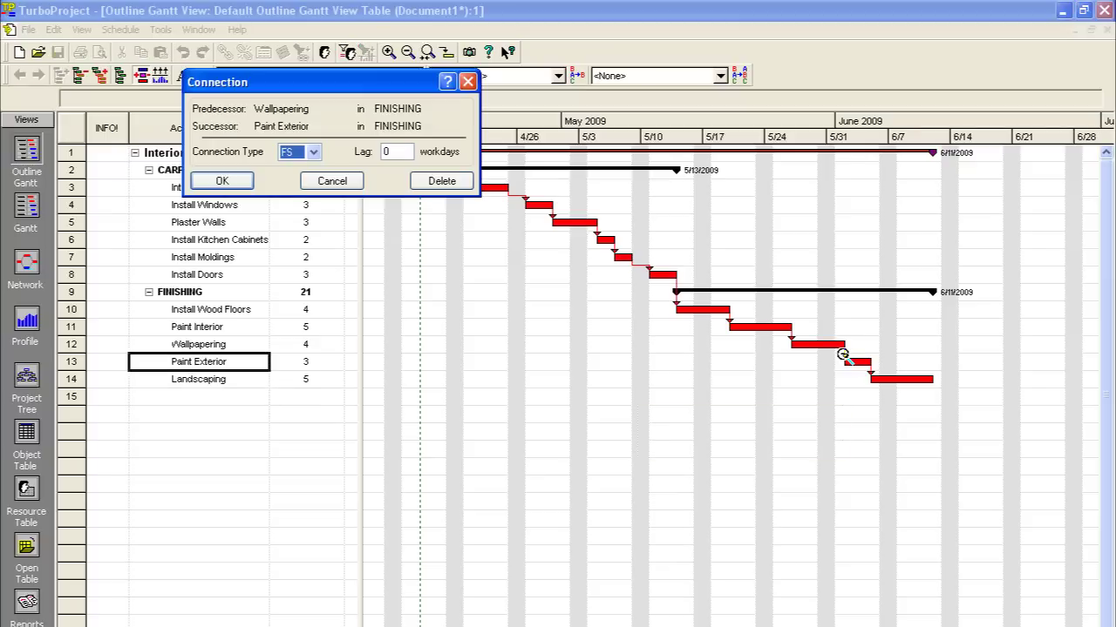
pyautogui.click(314, 153)
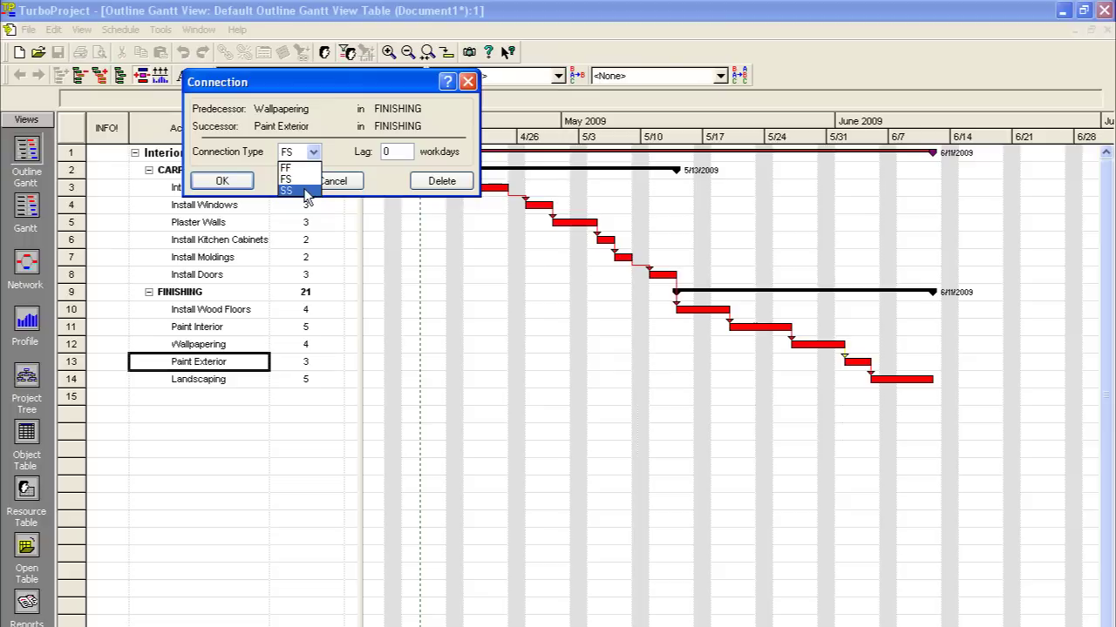
pyautogui.click(288, 190)
pyautogui.click(244, 183)
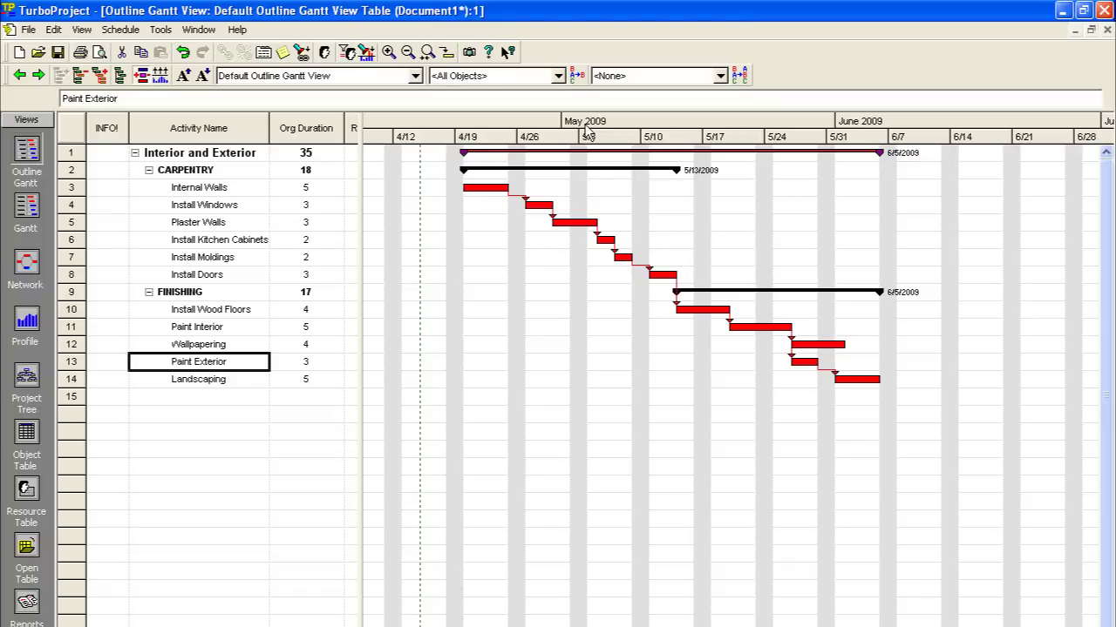
pyautogui.click(98, 159)
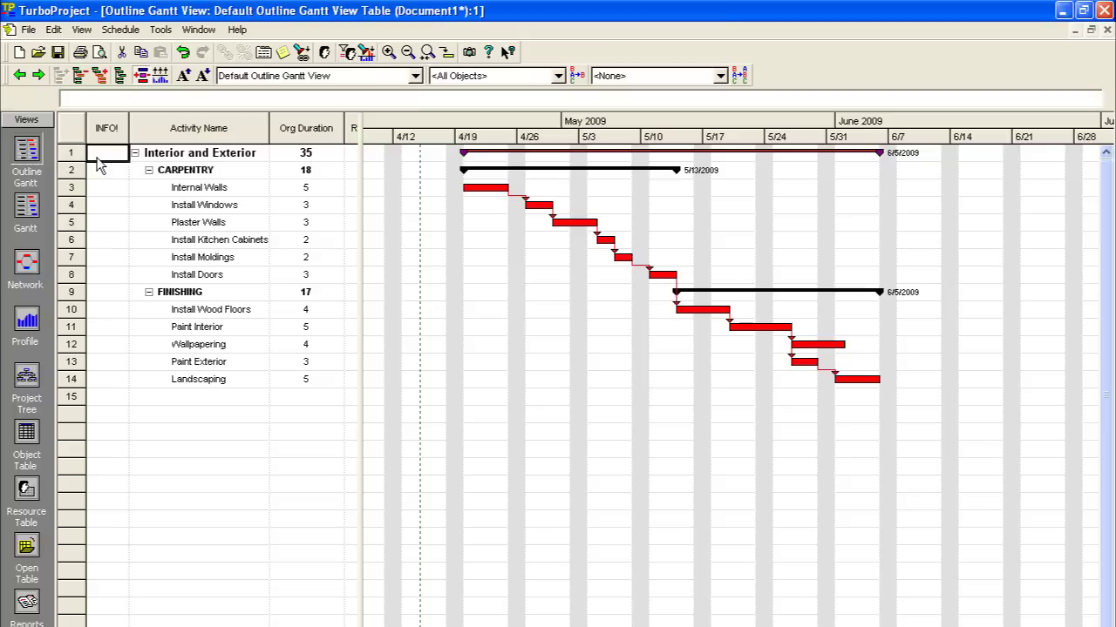
pyautogui.click(428, 52)
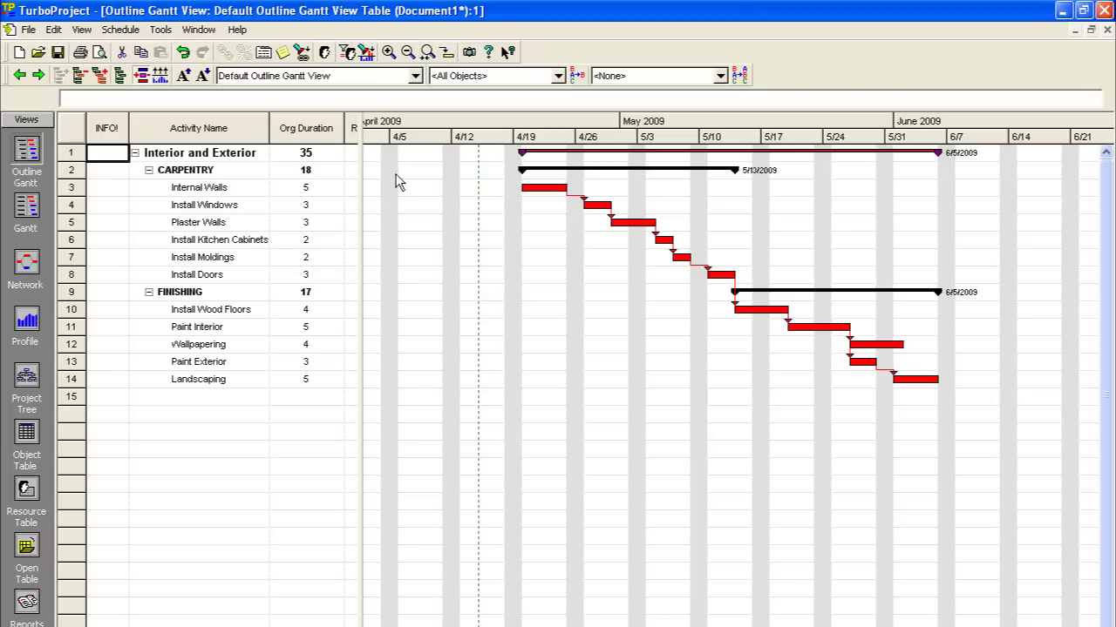
# In the Resource Table, add the first resource as a Carpenter at $50/hour
pyautogui.click(26, 489)
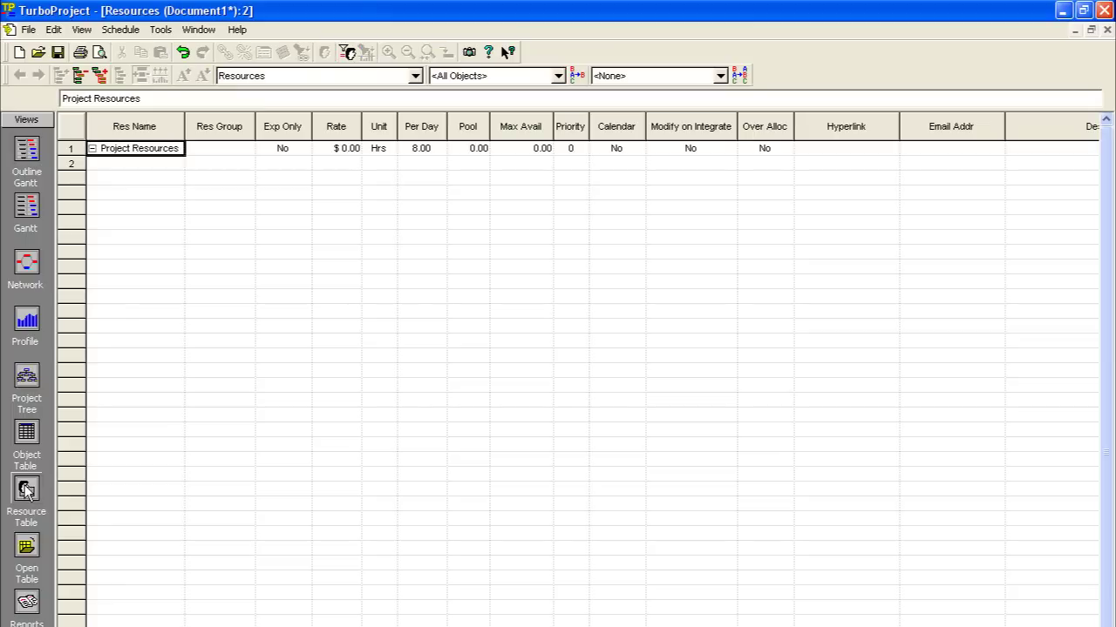
pyautogui.click(144, 166)
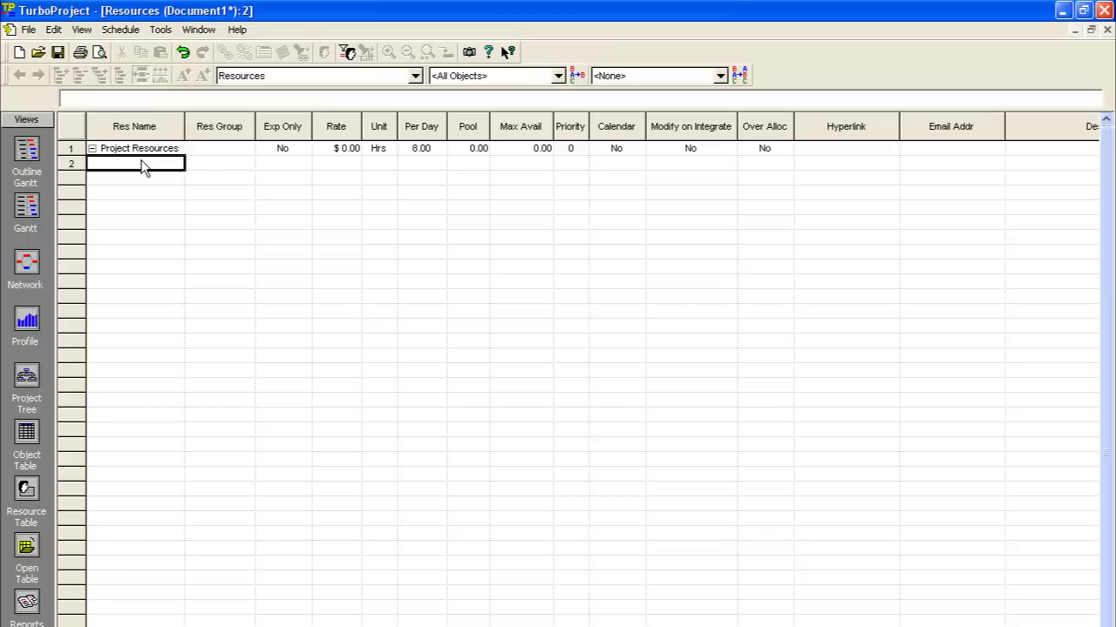
pyautogui.write('Mike')
pyautogui.press('Tab')
pyautogui.write('Car')
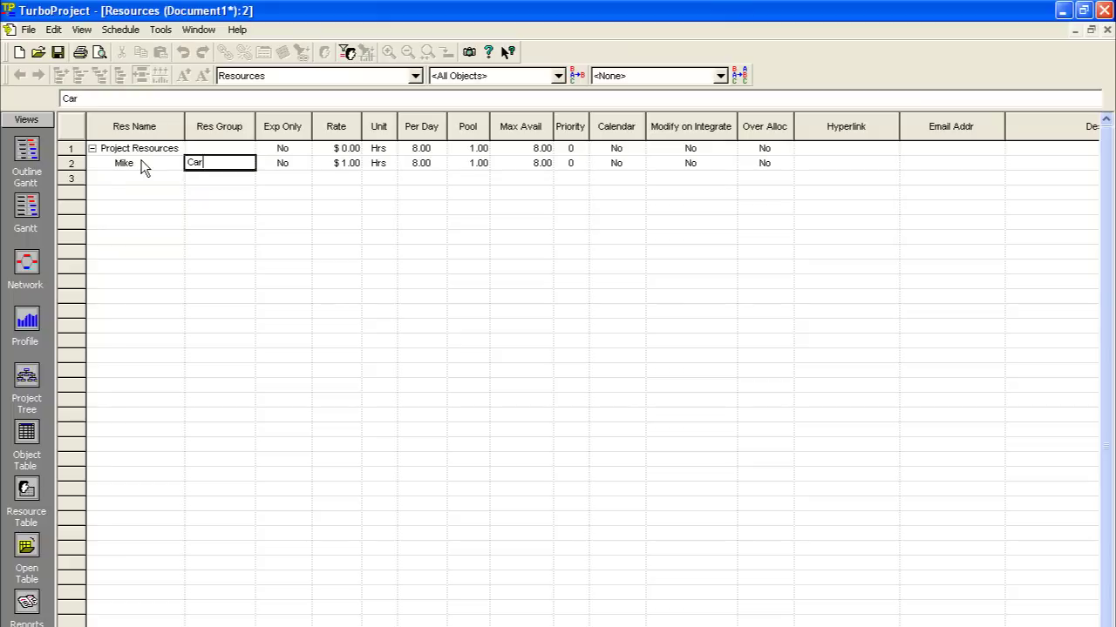
pyautogui.write('penter')
pyautogui.press('Tab')
pyautogui.press('Tab')
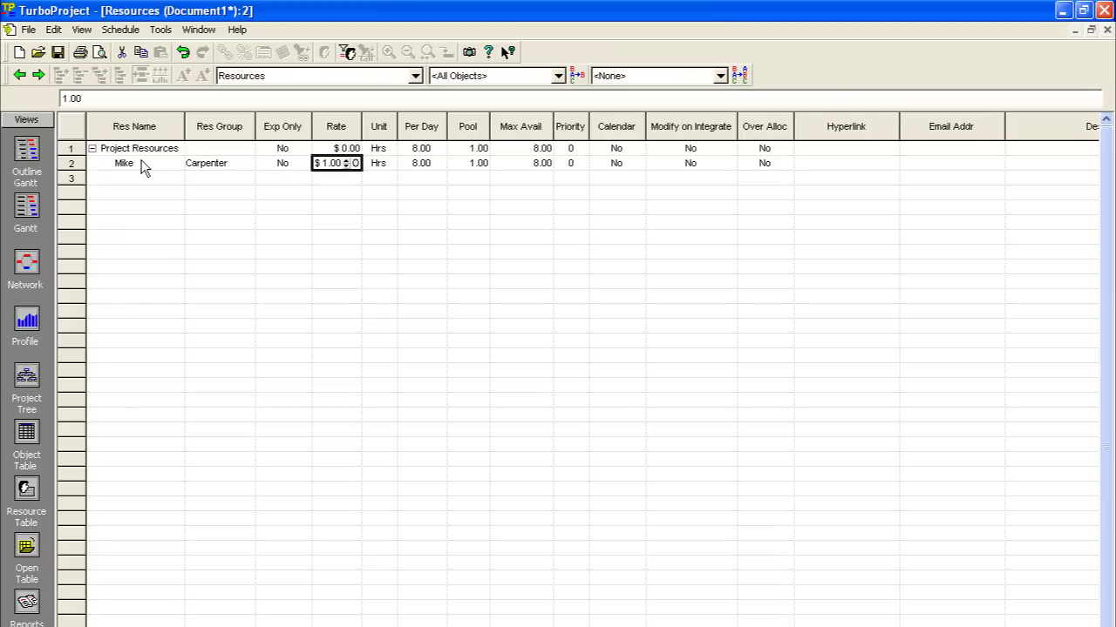
pyautogui.write('50')
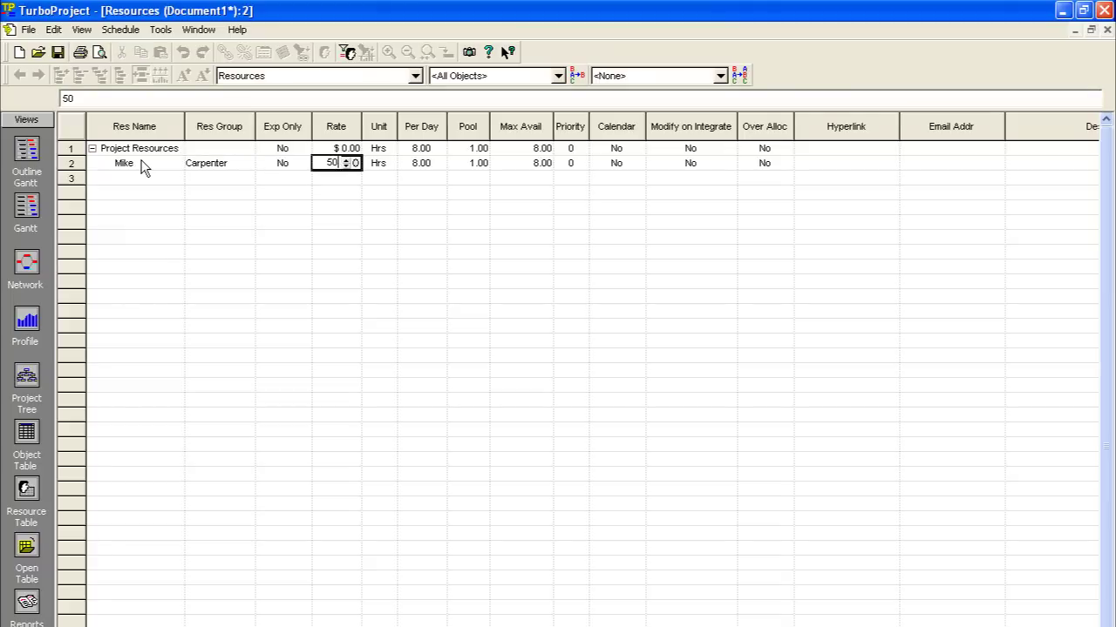
pyautogui.press('Return')
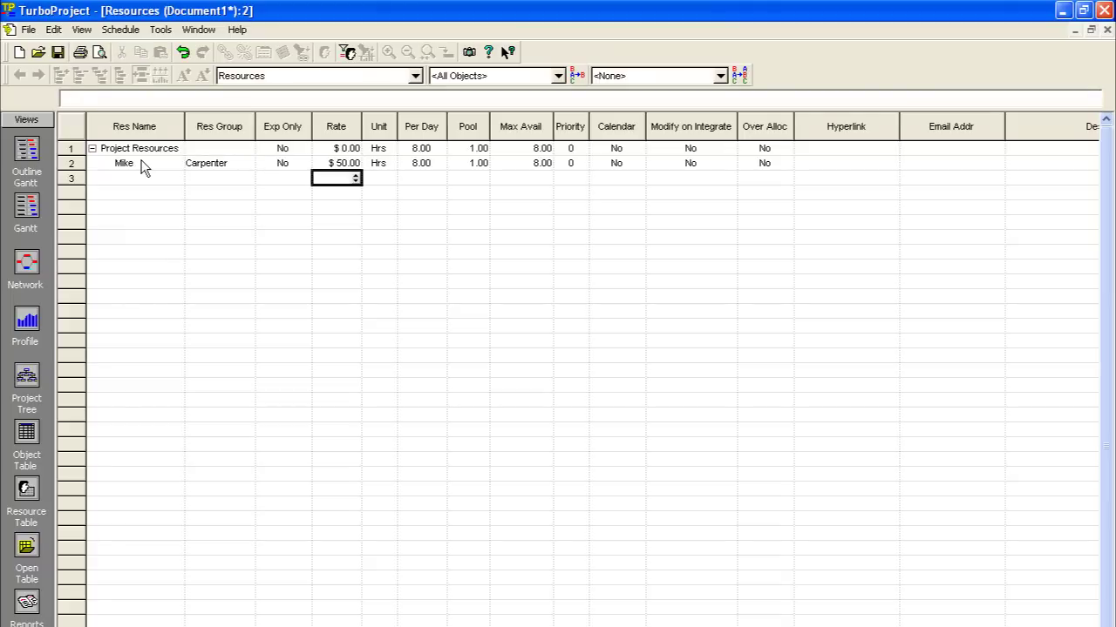
pyautogui.press('Up')
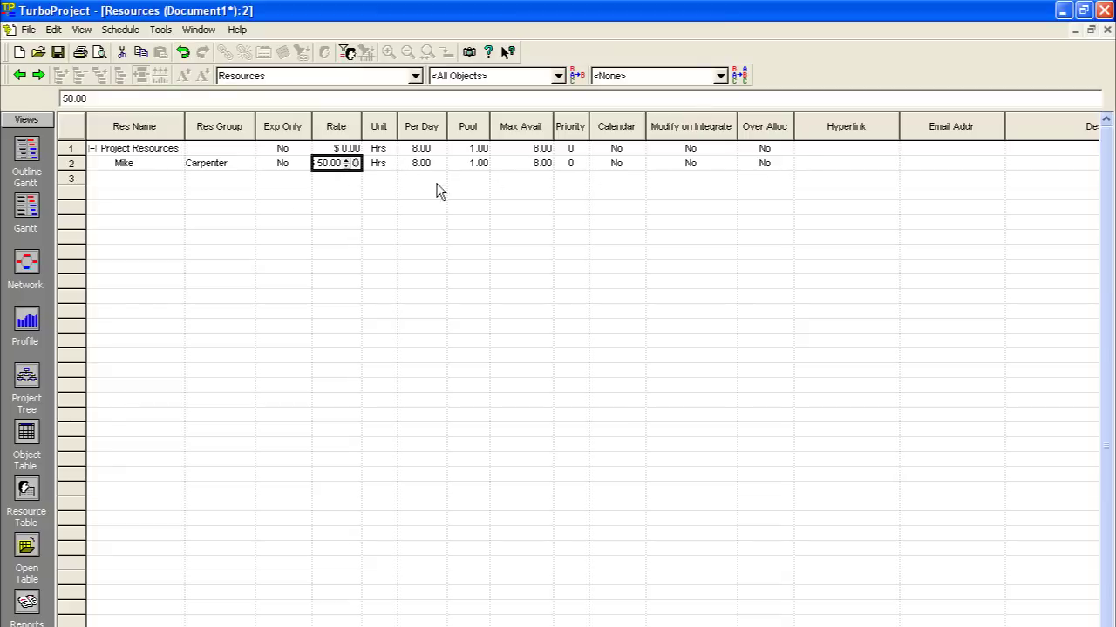
# Add a second $50/hour Carpenter and the remaining six resources, then return to Outline Gantt
pyautogui.click(153, 180)
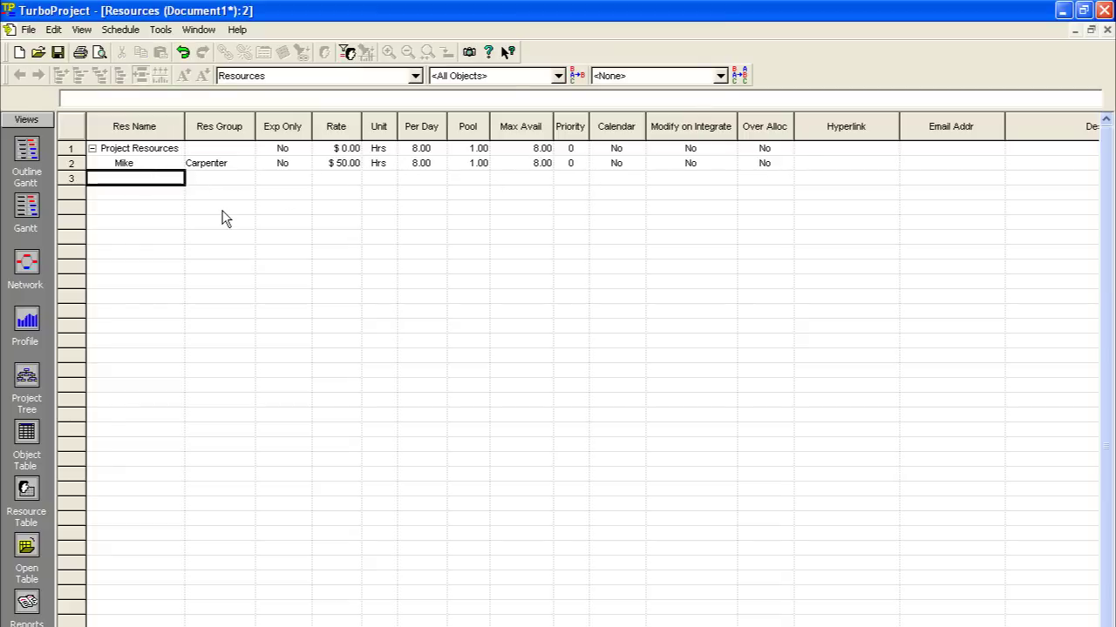
pyautogui.write('John')
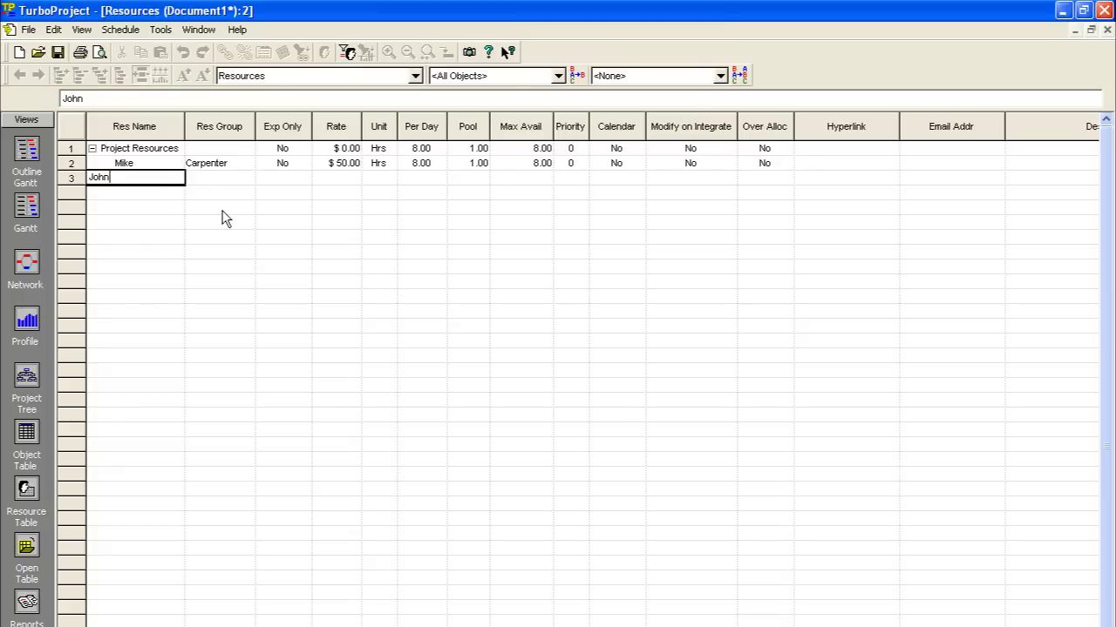
pyautogui.press('Tab')
pyautogui.write('Ca')
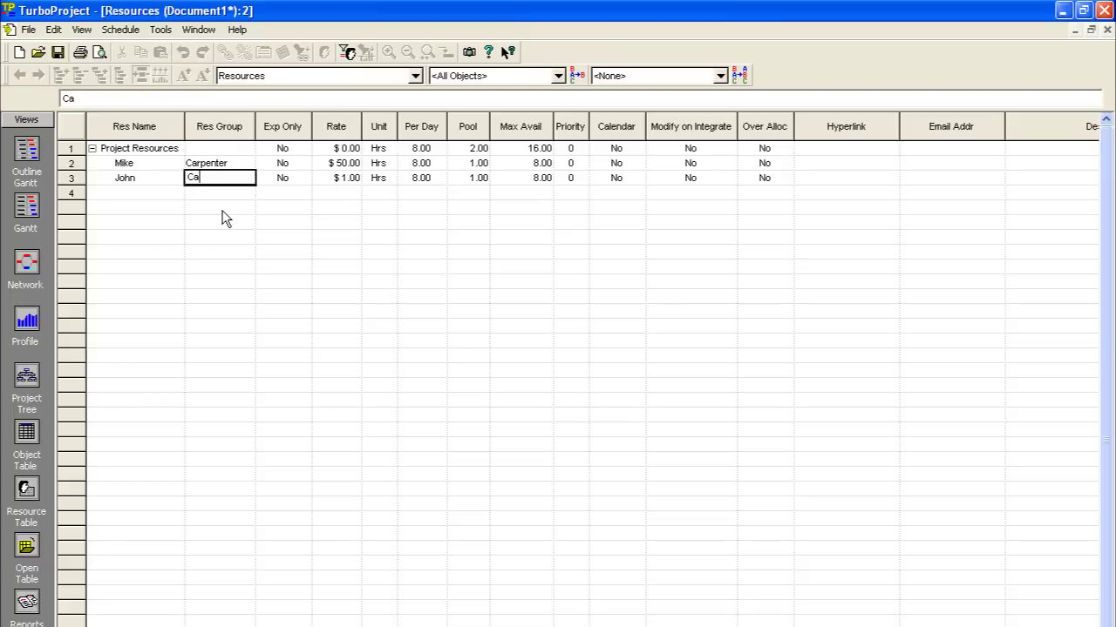
pyautogui.write('rpenter')
pyautogui.press('Tab')
pyautogui.press('Tab')
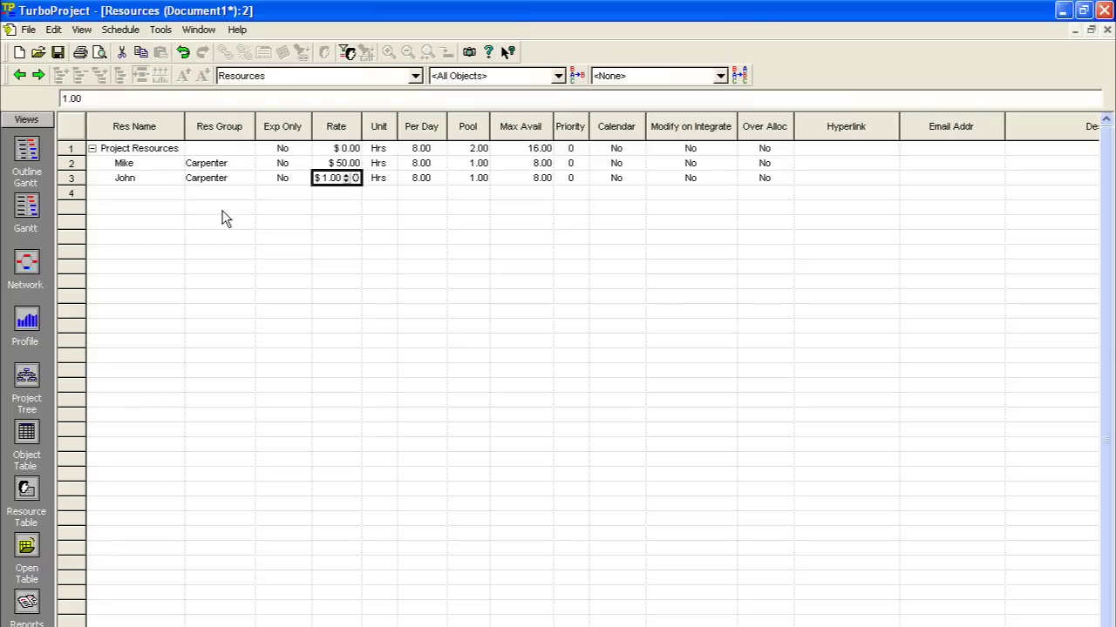
pyautogui.write('50')
pyautogui.press('Return')
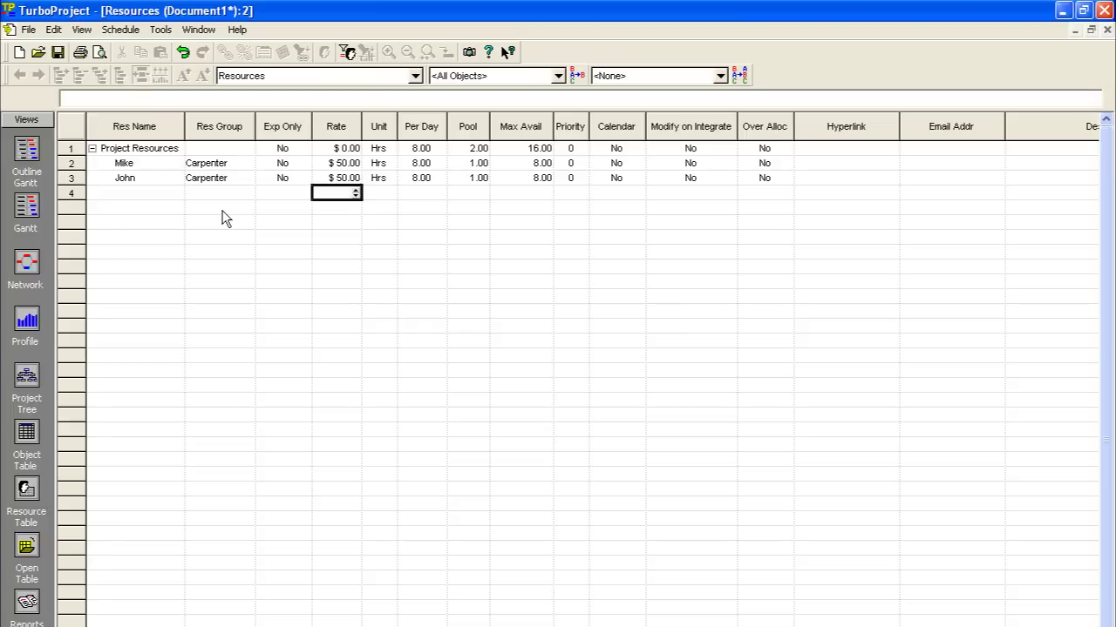
pyautogui.press('Left')
pyautogui.press('Left')
pyautogui.press('Left')
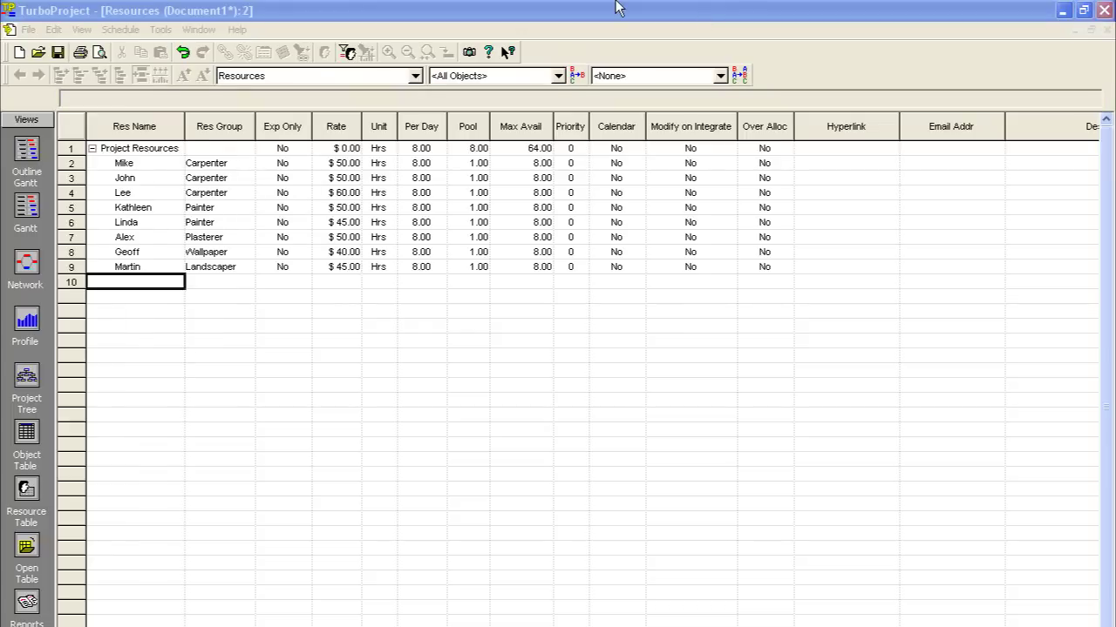
pyautogui.click(616, 8)
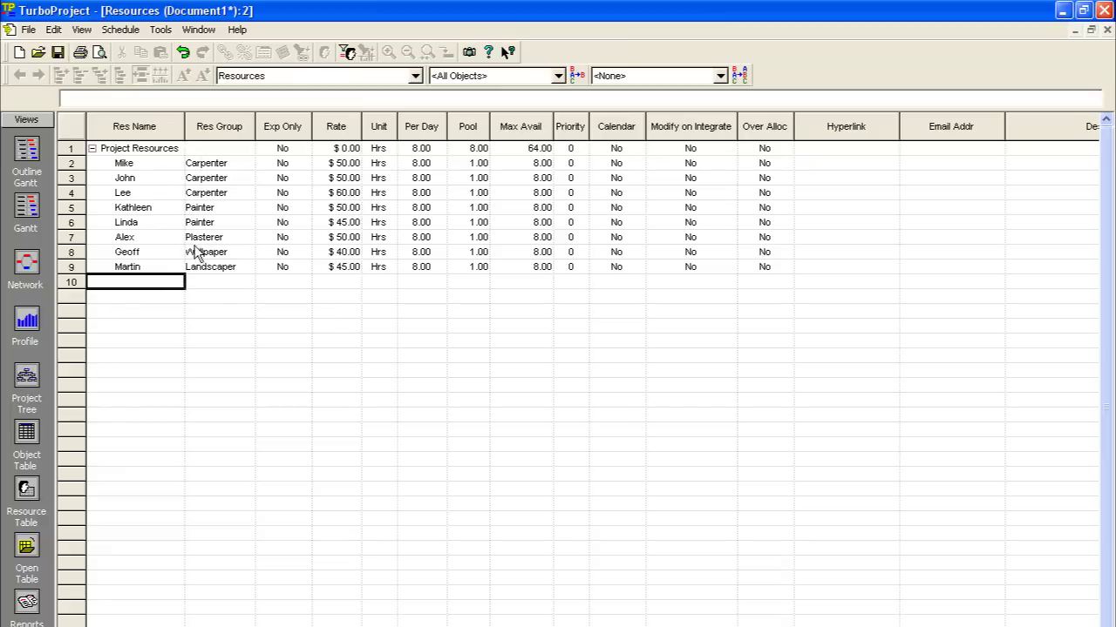
pyautogui.click(32, 154)
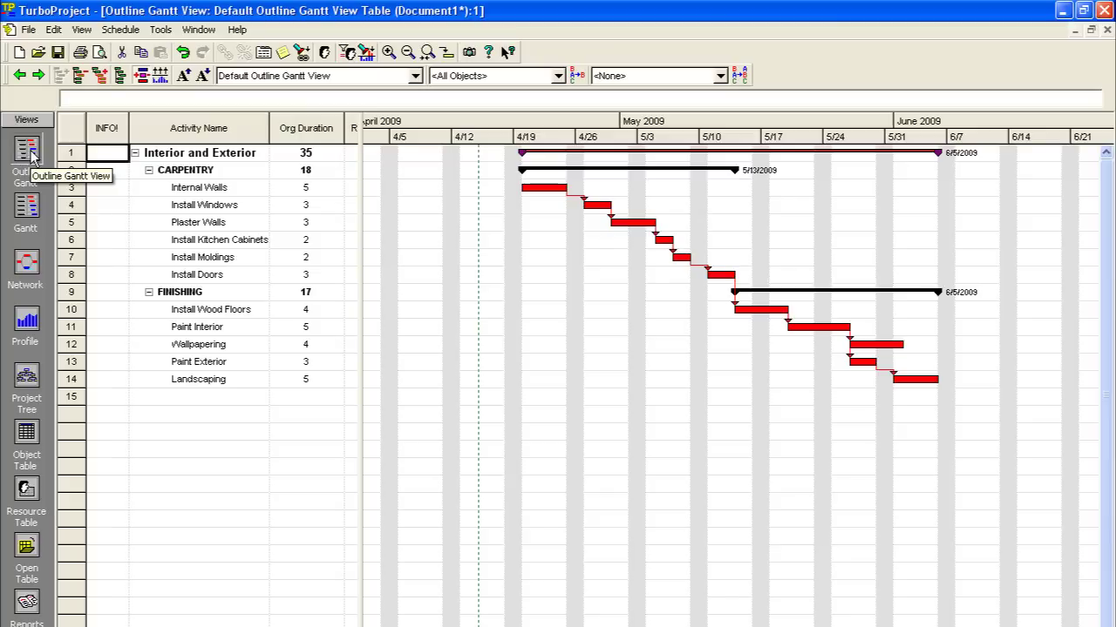
# From the Resource List, assign the first carpenter to the Internal Walls activity
pyautogui.click(81, 30)
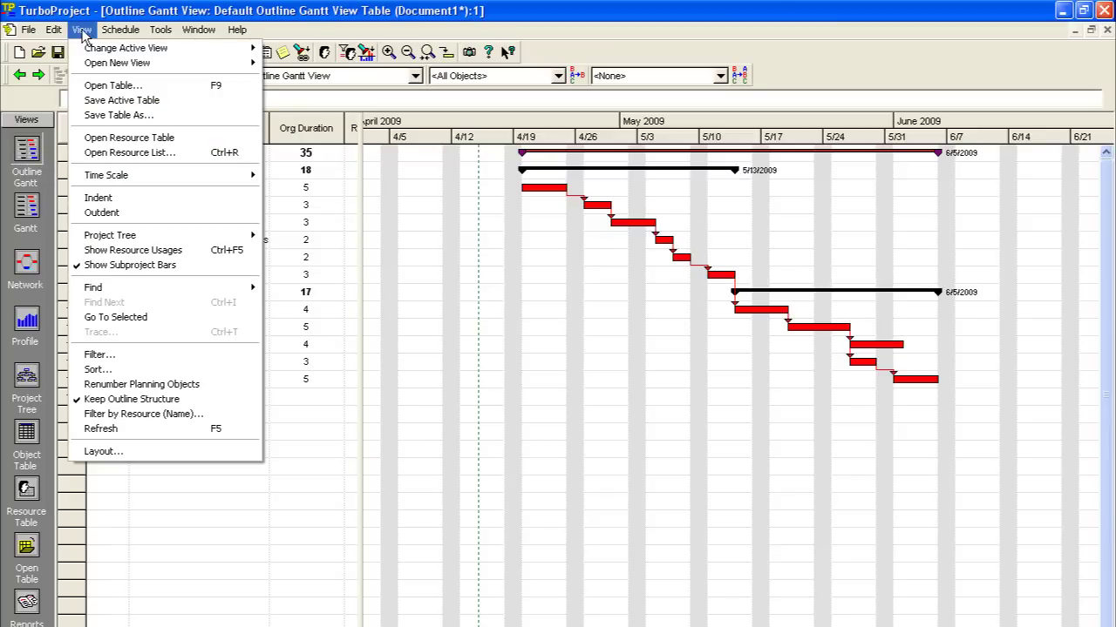
pyautogui.click(143, 153)
pyautogui.moveTo(627, 316); pyautogui.dragTo(683, 283)
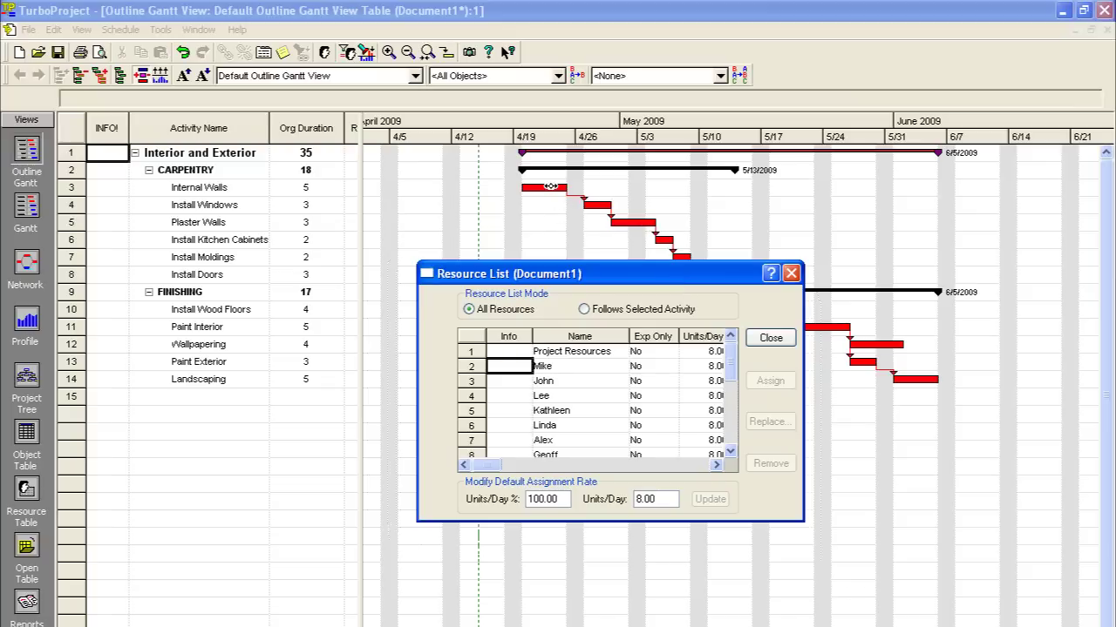
pyautogui.moveTo(551, 186); pyautogui.dragTo(498, 285)
pyautogui.click(538, 377)
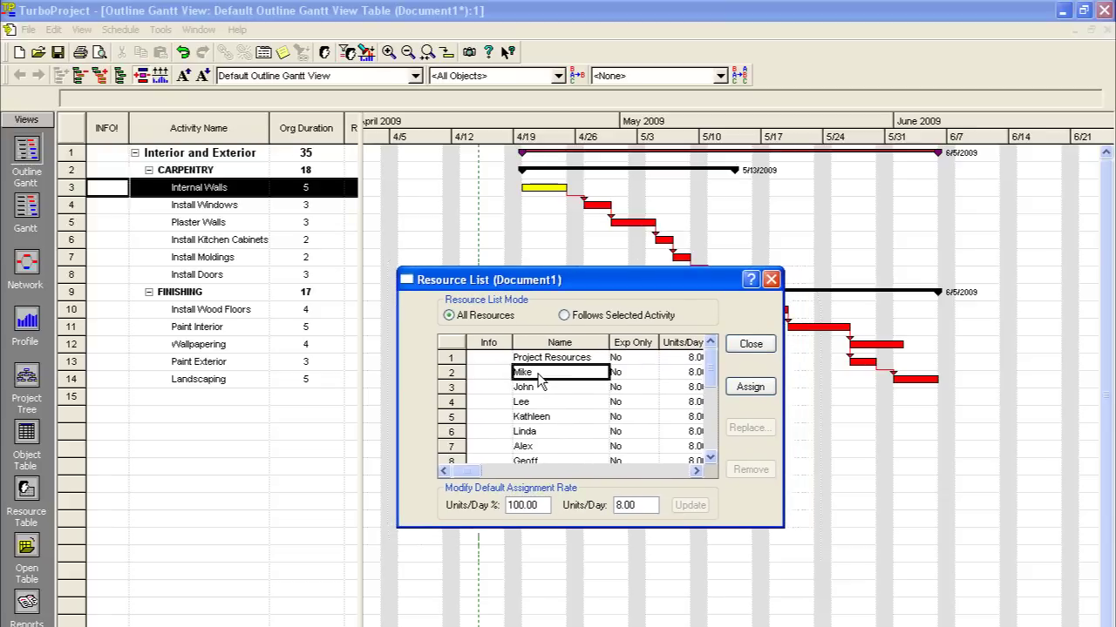
pyautogui.click(755, 391)
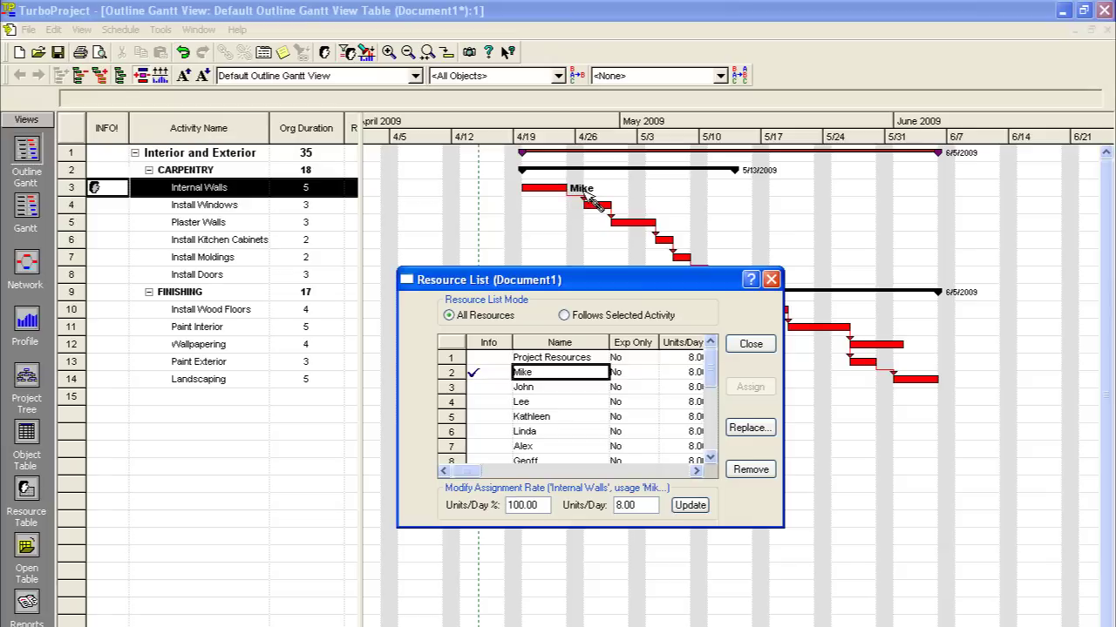
# Close the Resource List and select the CARPENTRY summary row
pyautogui.moveTo(584, 287); pyautogui.dragTo(457, 298)
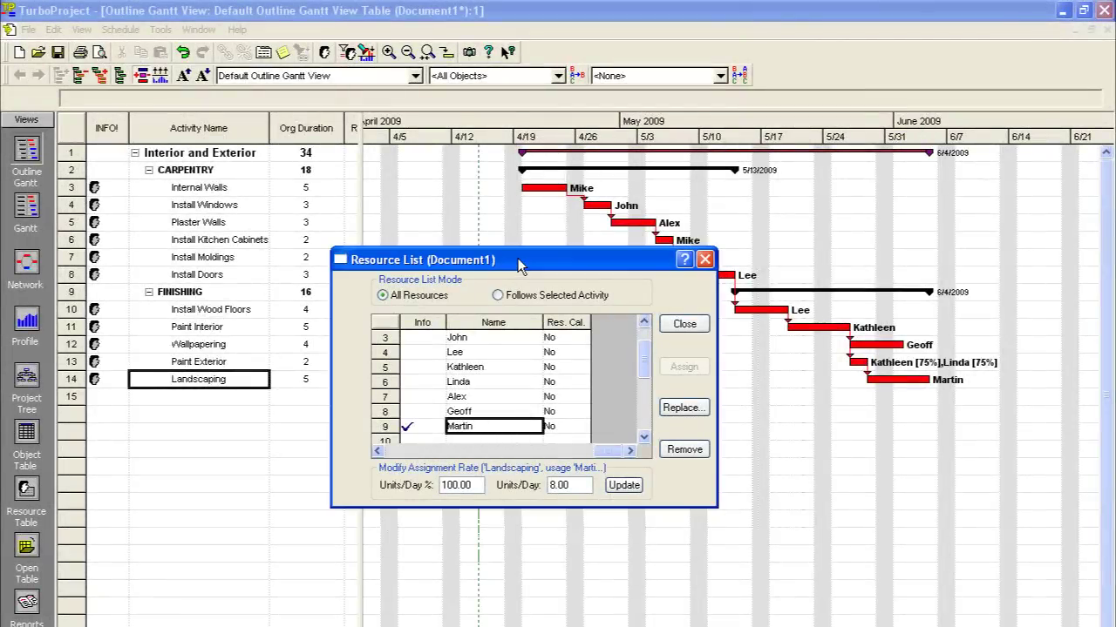
pyautogui.click(685, 323)
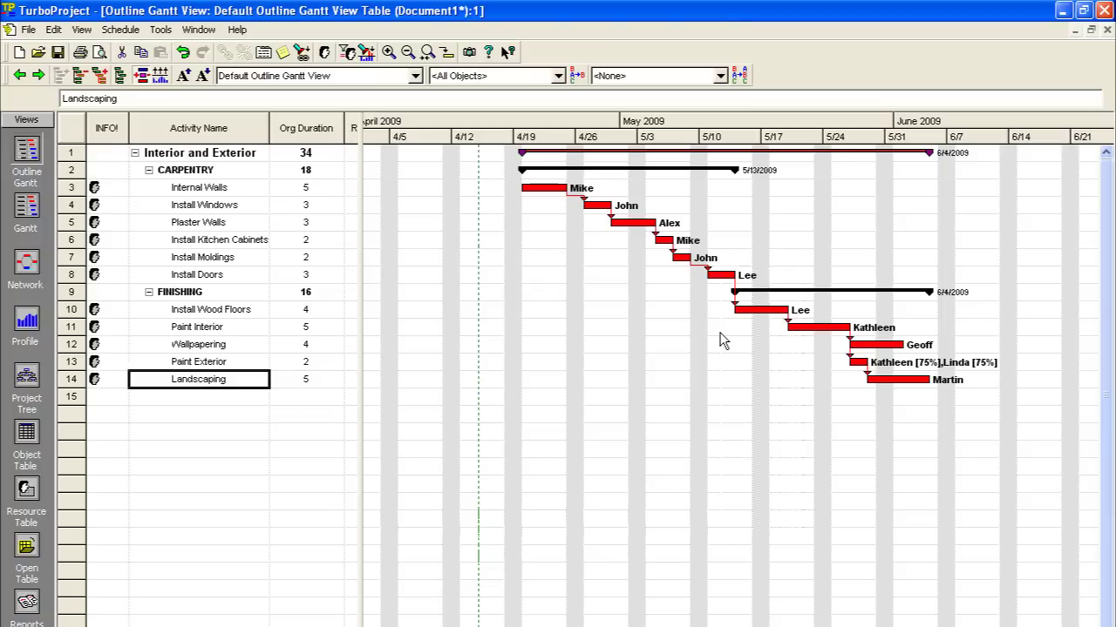
pyautogui.click(187, 172)
# Insert a new Event milestone above the FINISHING summary row
pyautogui.click(219, 293)
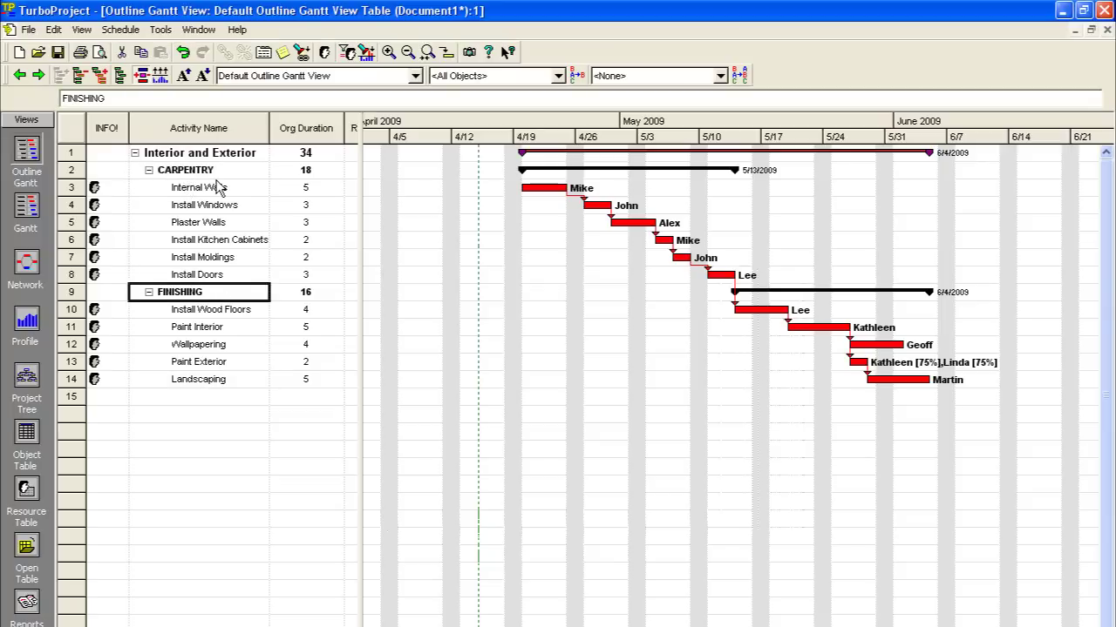
pyautogui.click(217, 172)
pyautogui.click(197, 296)
pyautogui.click(194, 174)
pyautogui.click(197, 294)
pyautogui.rightClick(195, 296)
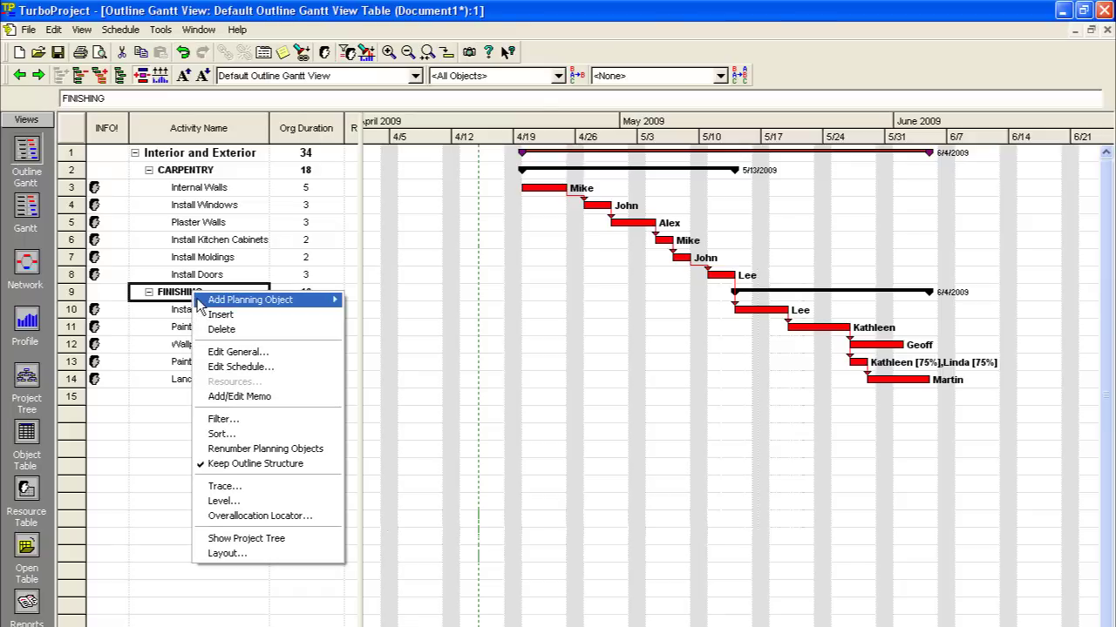
pyautogui.moveTo(211, 304)
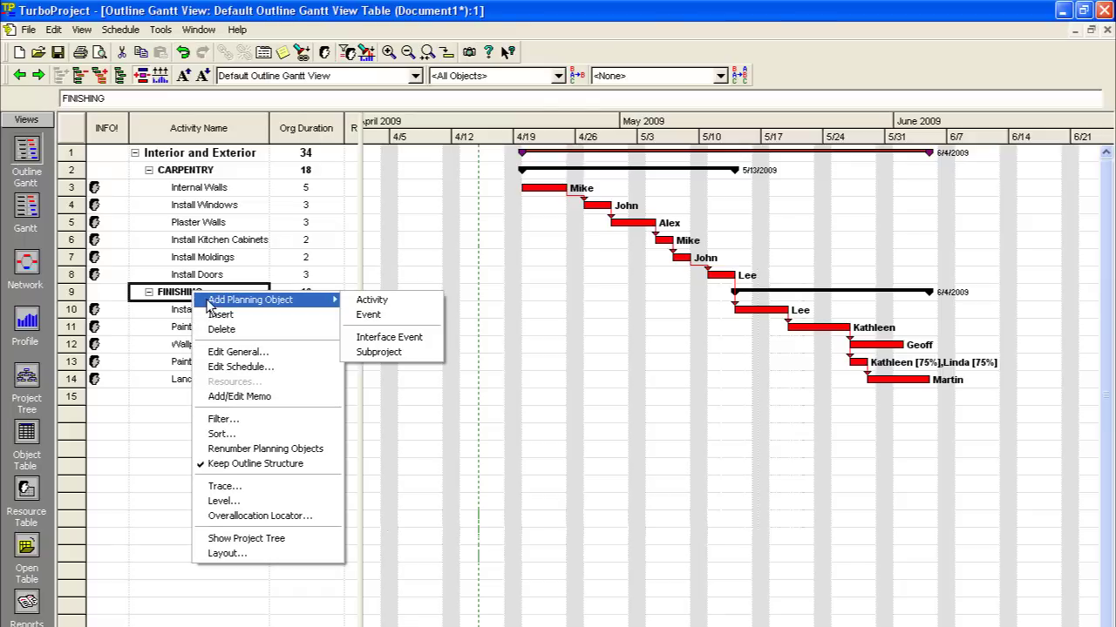
pyautogui.click(389, 318)
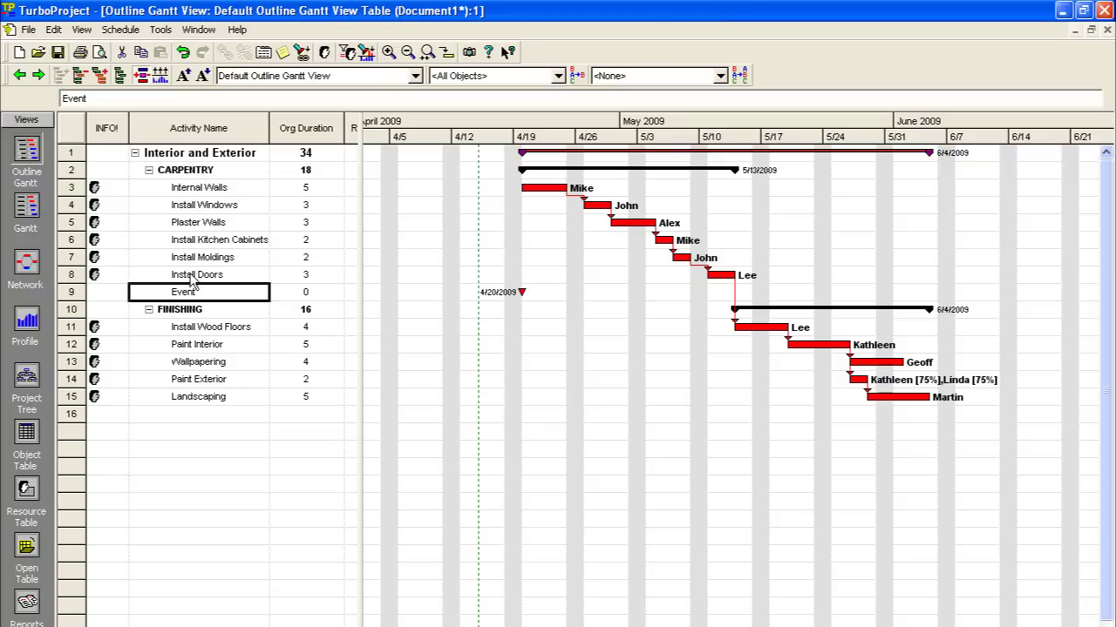
# Outdent the new Event row one level so it sits between CARPENTRY and FINISHING
pyautogui.click(149, 170)
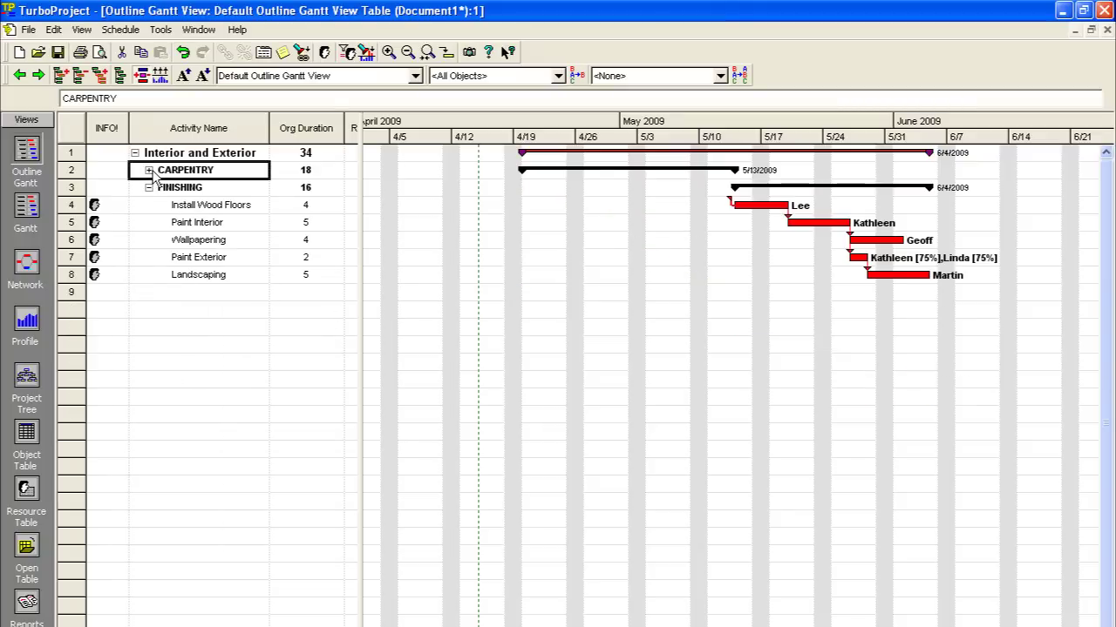
pyautogui.click(149, 171)
pyautogui.click(199, 293)
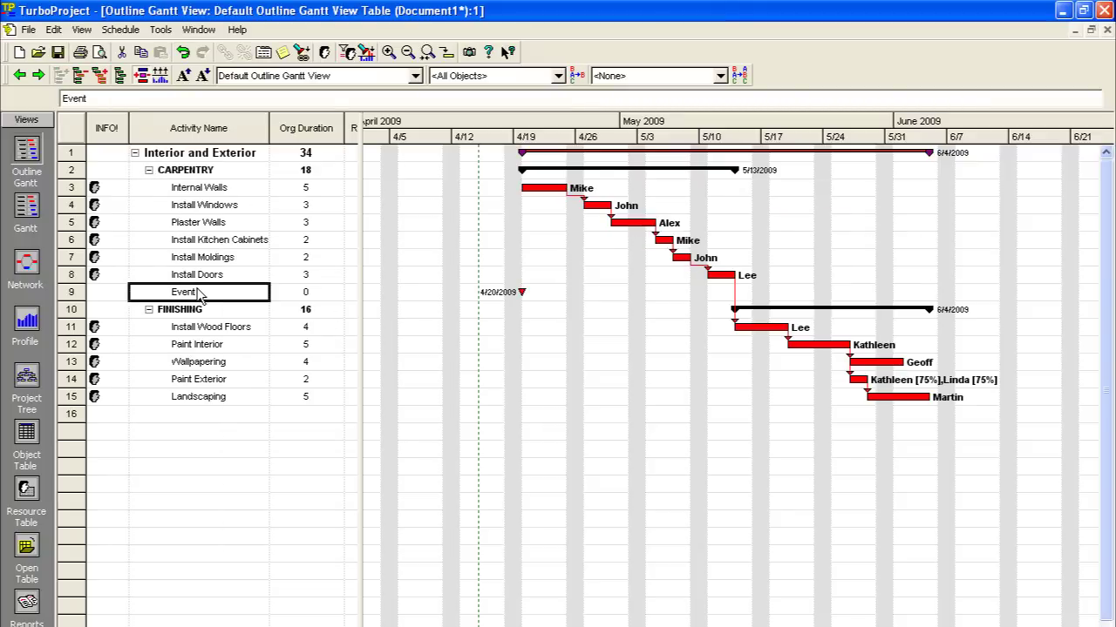
pyautogui.click(19, 76)
pyautogui.click(200, 274)
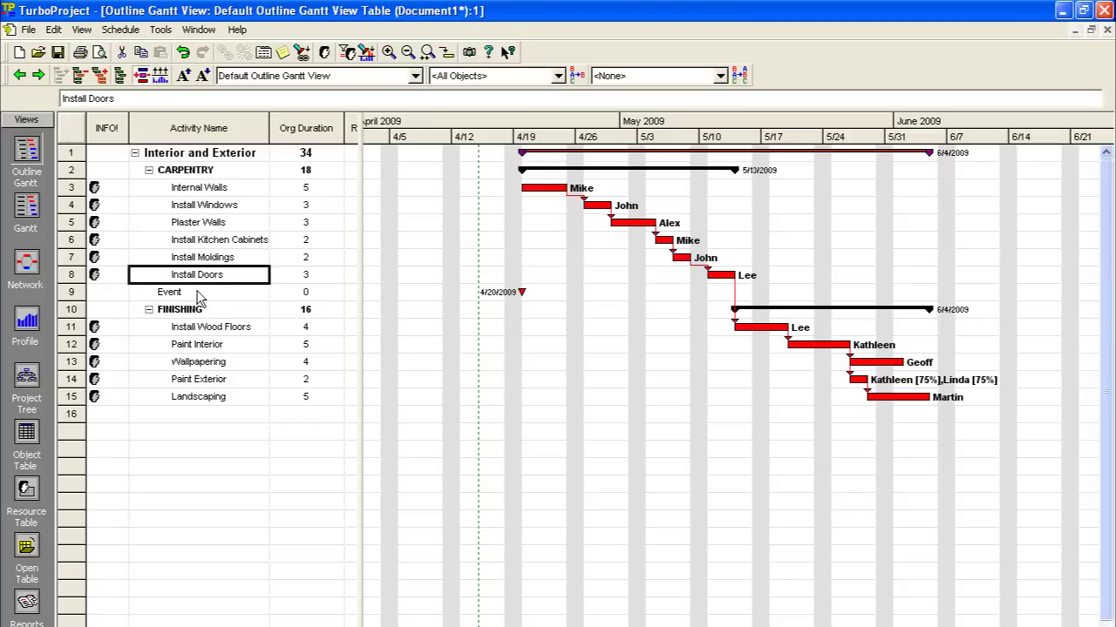
pyautogui.click(197, 292)
# Rename the event to 'Progress Report Due' and select its milestone
pyautogui.click(185, 293)
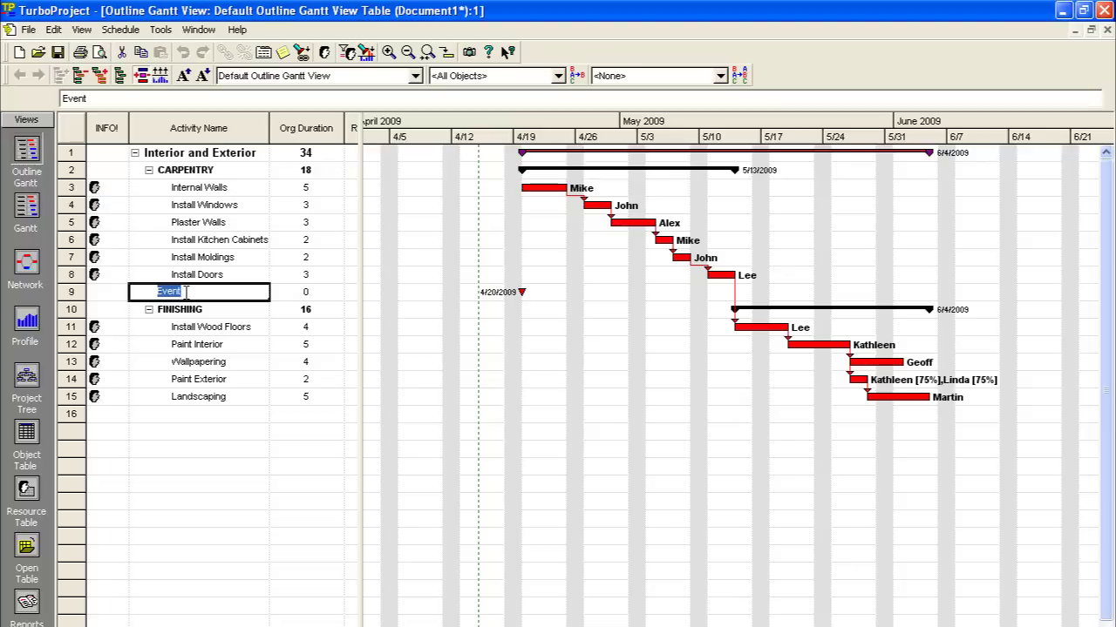
pyautogui.write('Progress ')
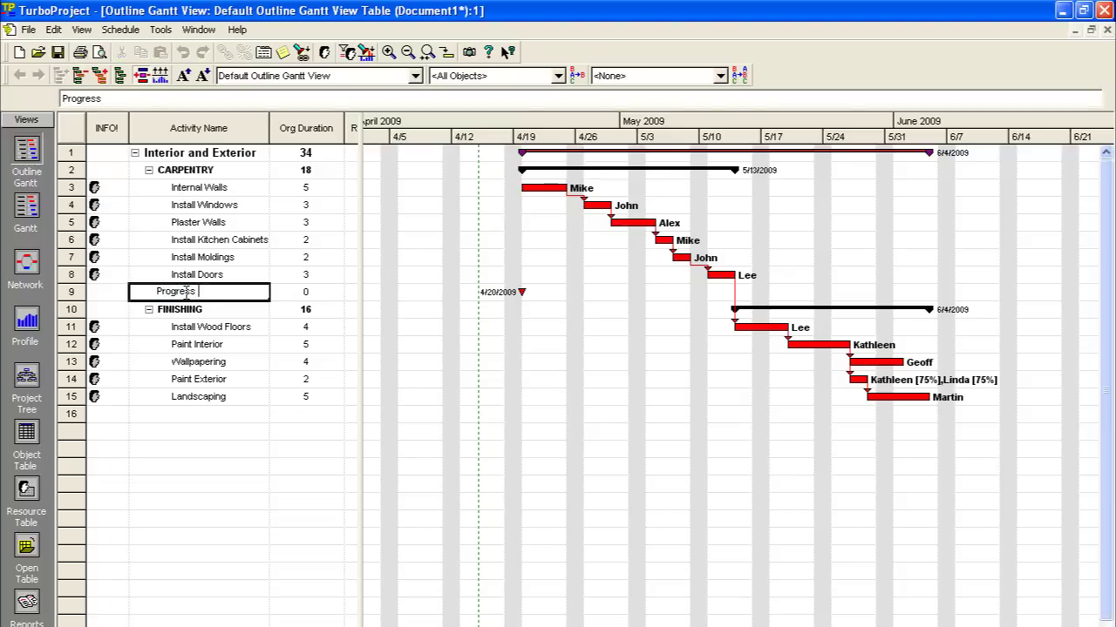
pyautogui.write('Report Due')
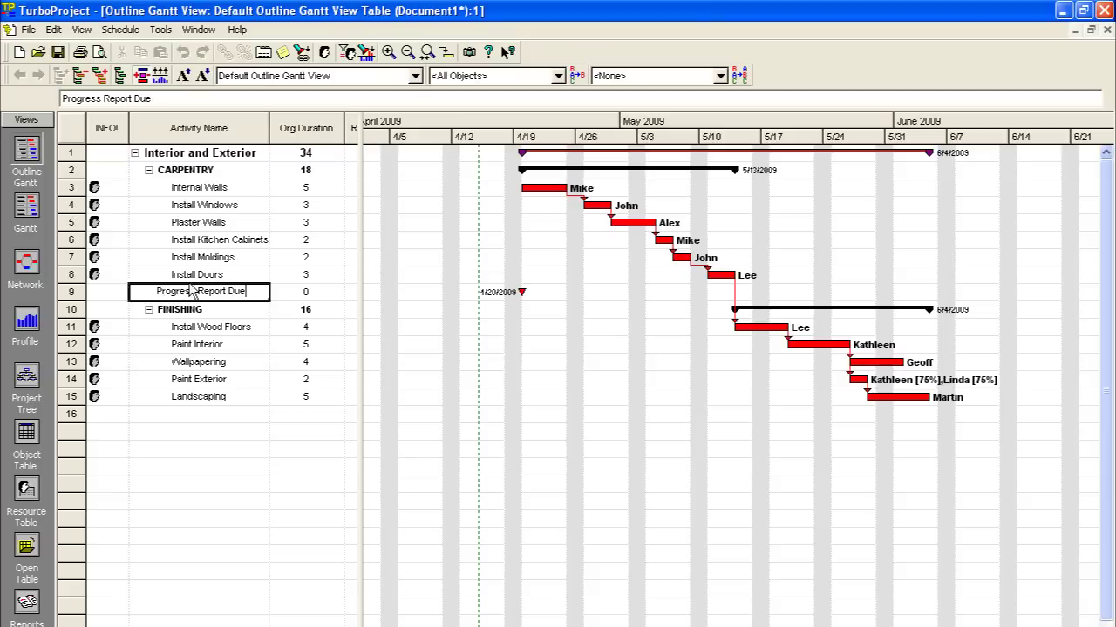
pyautogui.click(202, 277)
pyautogui.click(209, 296)
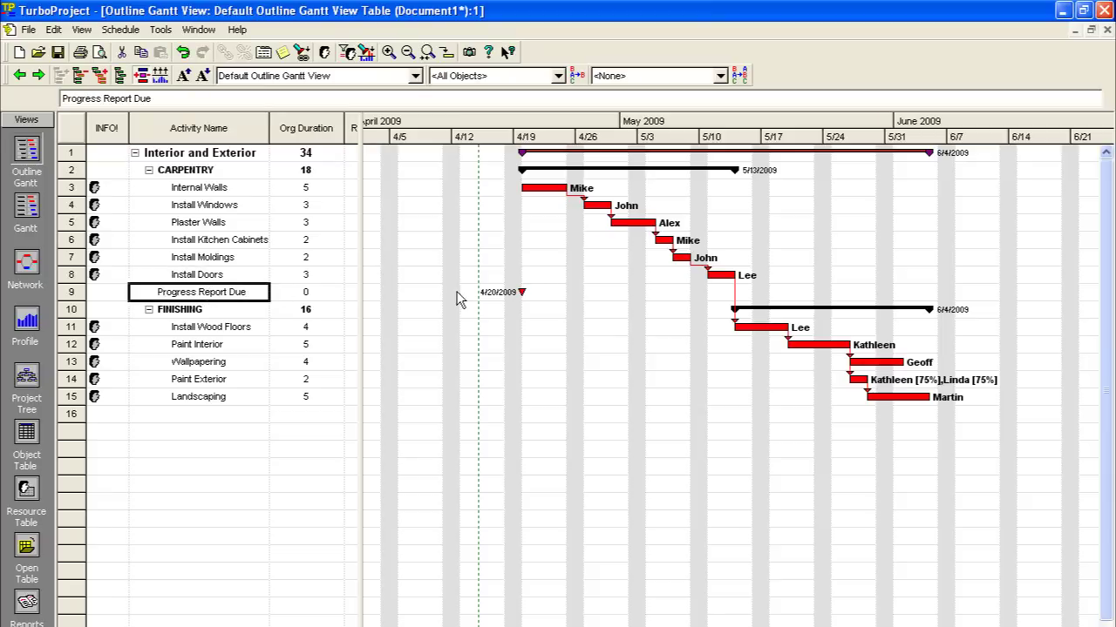
pyautogui.click(520, 292)
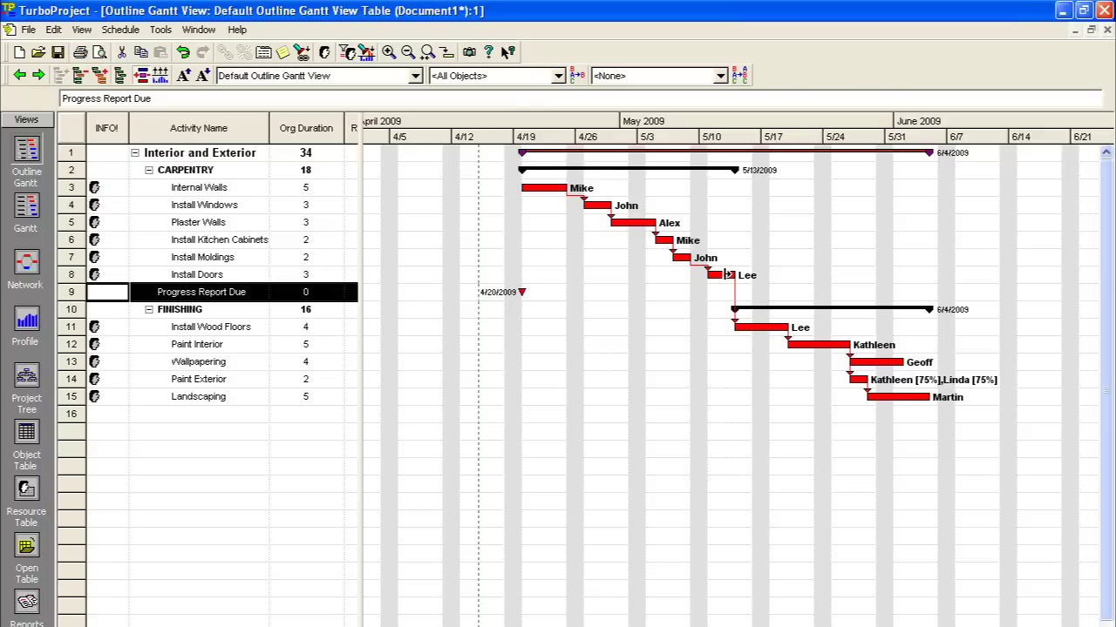
# Link Install Doors finish-to-start to Progress Report Due, moving the milestone to 5/13/2009
pyautogui.moveTo(729, 276); pyautogui.dragTo(729, 280)
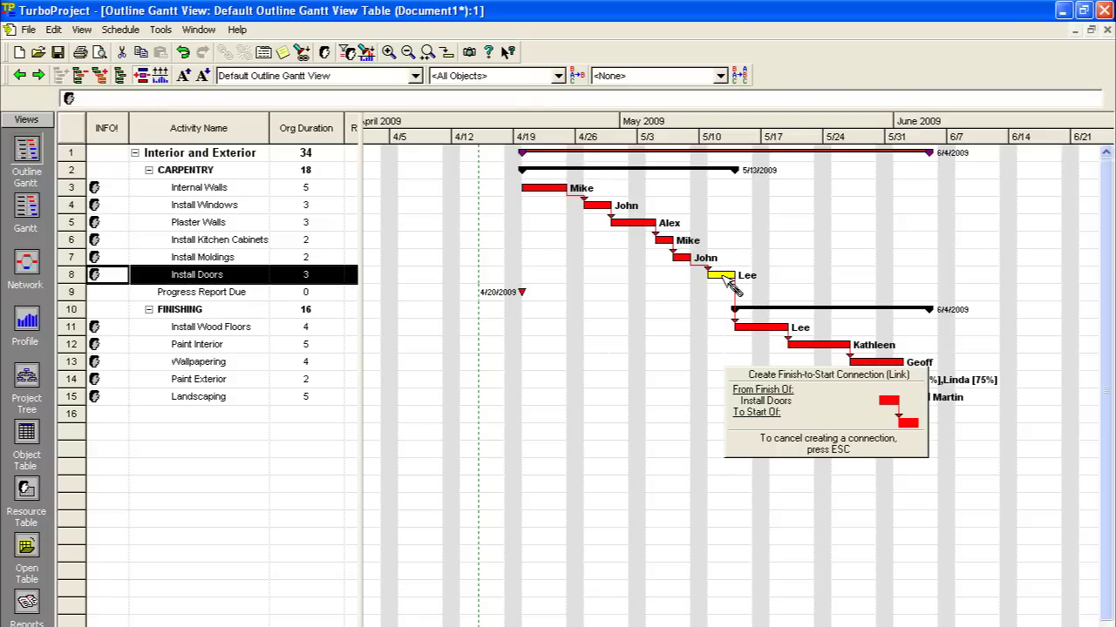
pyautogui.moveTo(727, 281); pyautogui.dragTo(521, 293)
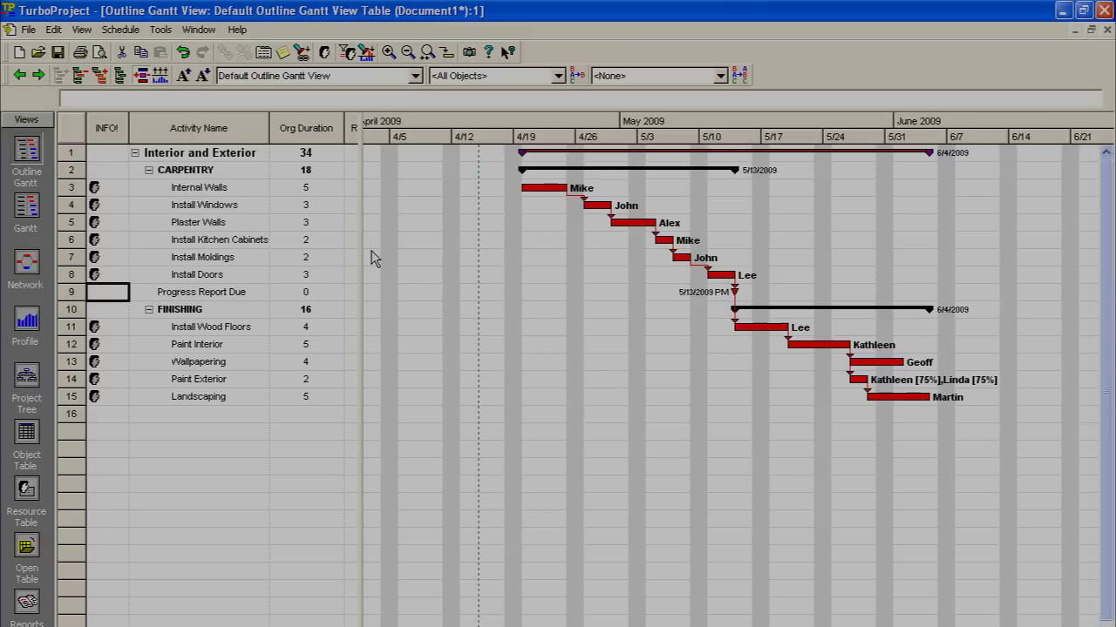
pyautogui.click(200, 291)
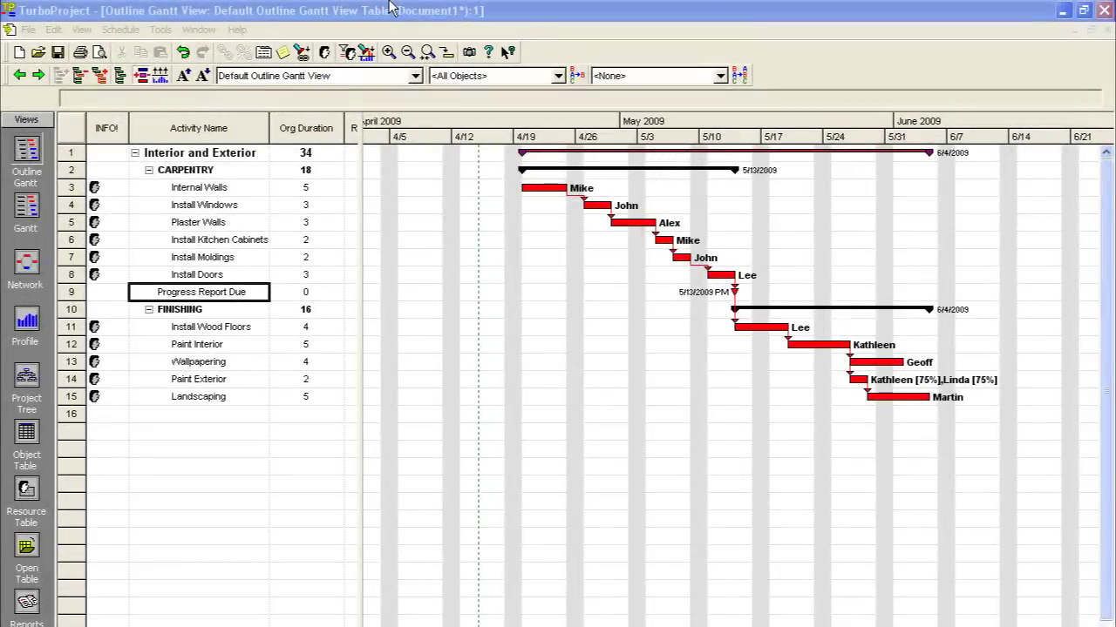
# Show the Project Tree pane with Kitchen1, CARPENTRY and FINISHING, then view the resource Profile chart
pyautogui.click(390, 9)
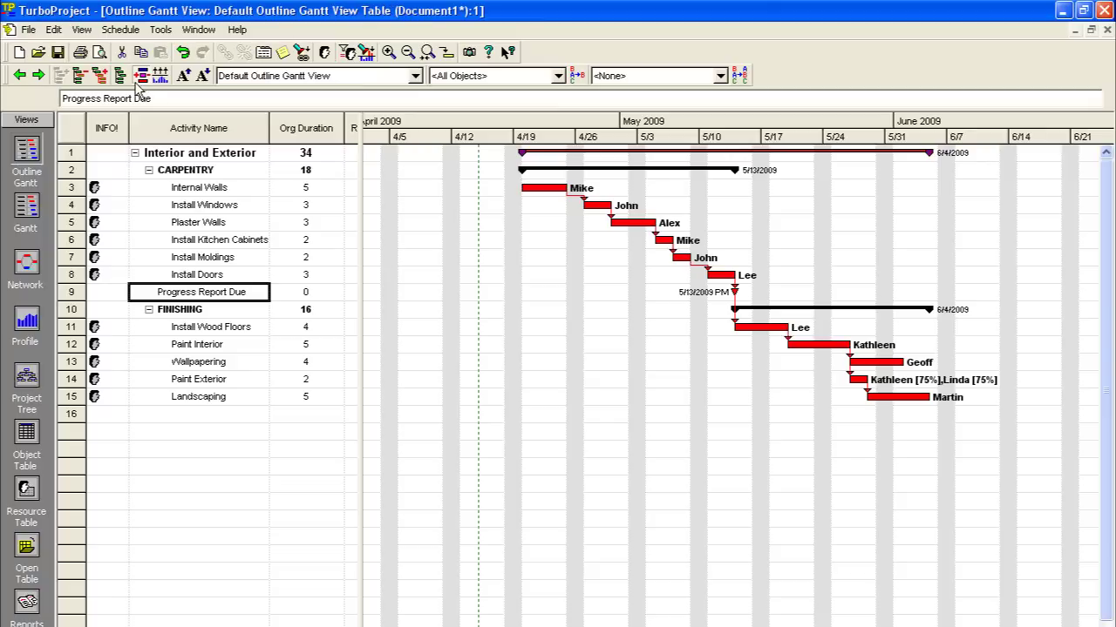
pyautogui.click(81, 29)
pyautogui.click(99, 208)
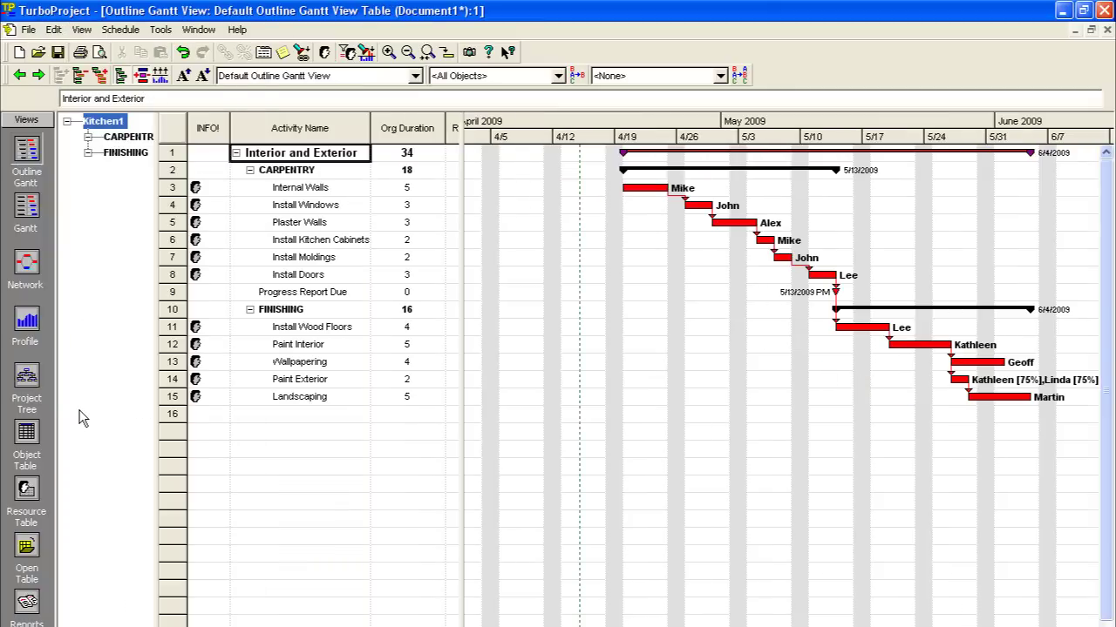
pyautogui.click(27, 322)
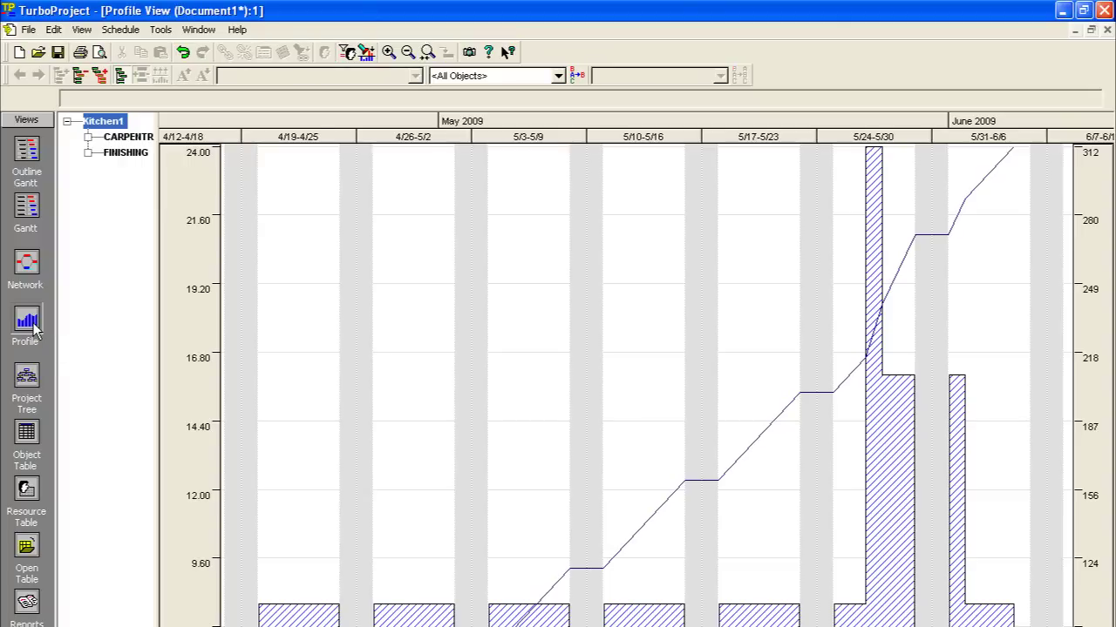
pyautogui.moveTo(391, 587)
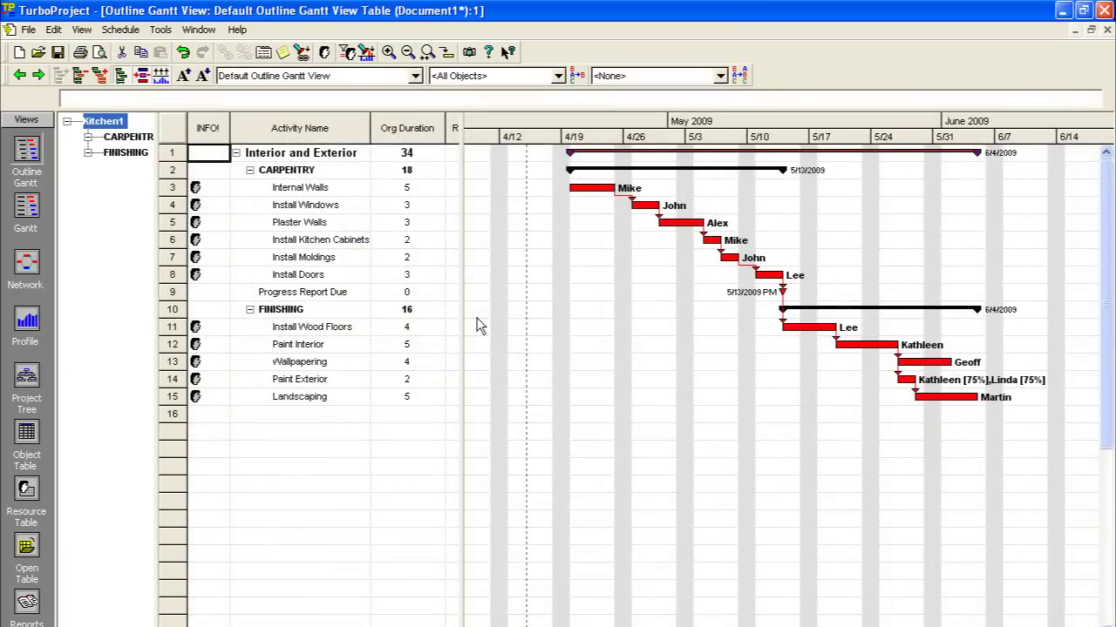
pyautogui.click(28, 31)
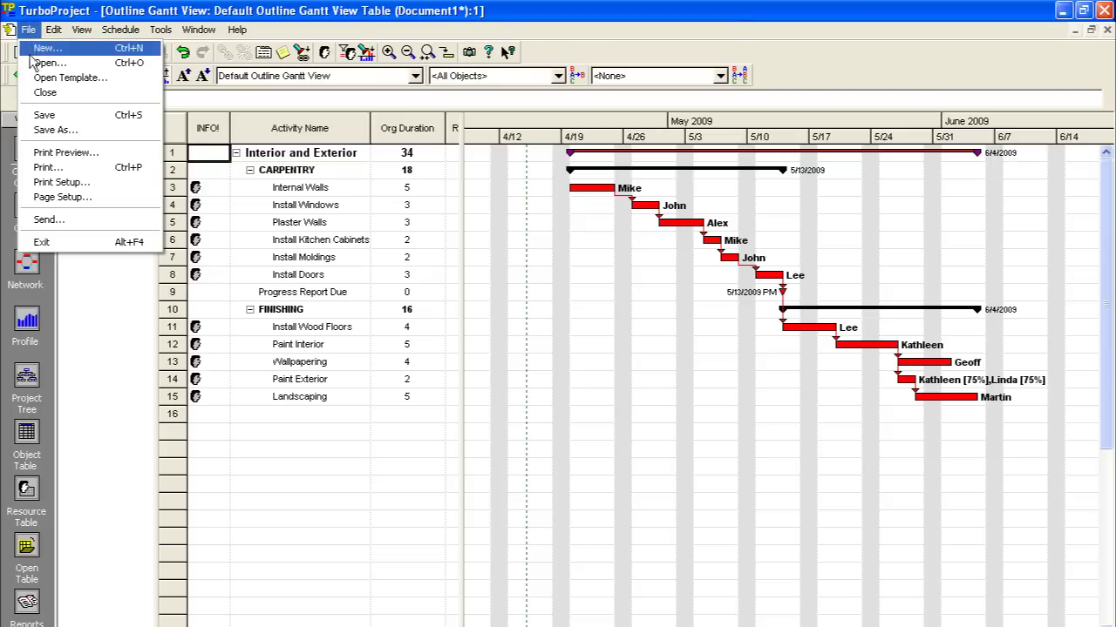
pyautogui.click(63, 158)
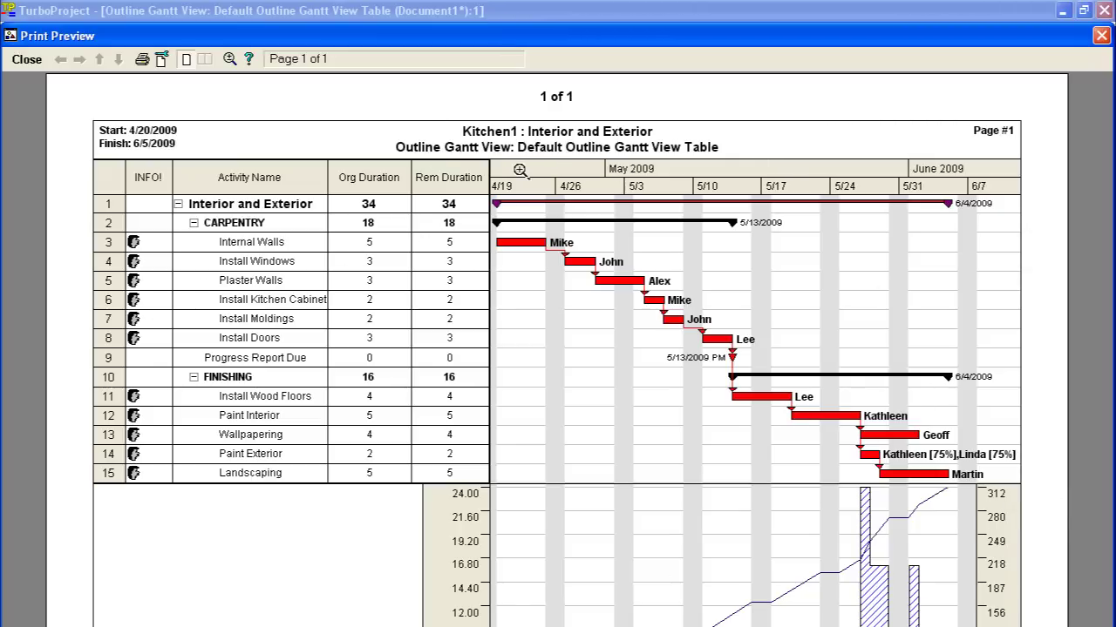
pyautogui.press('Escape')
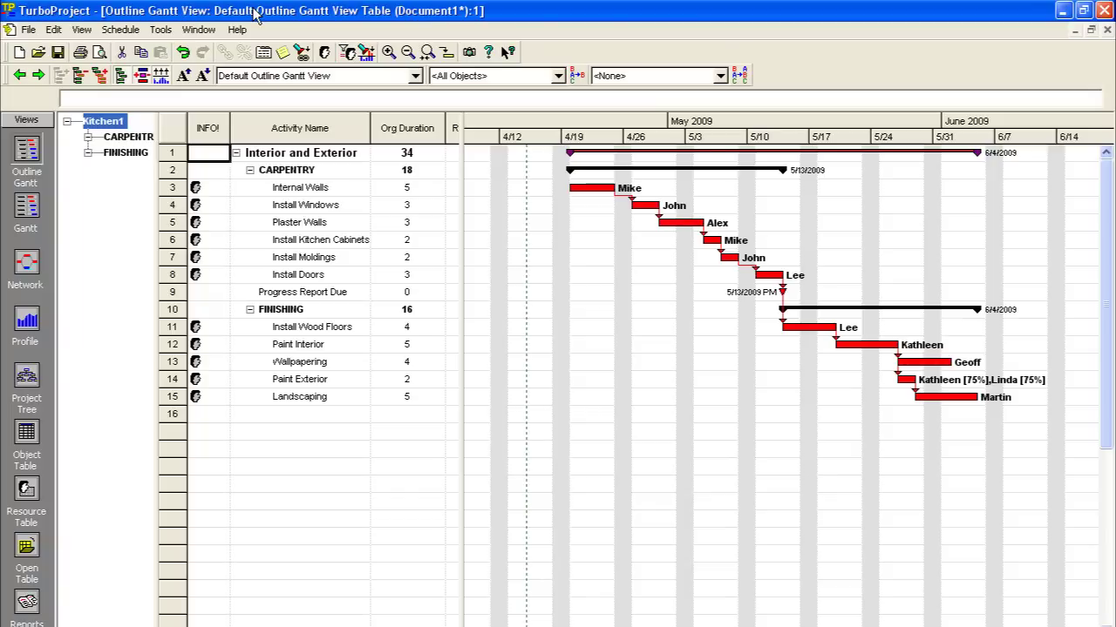